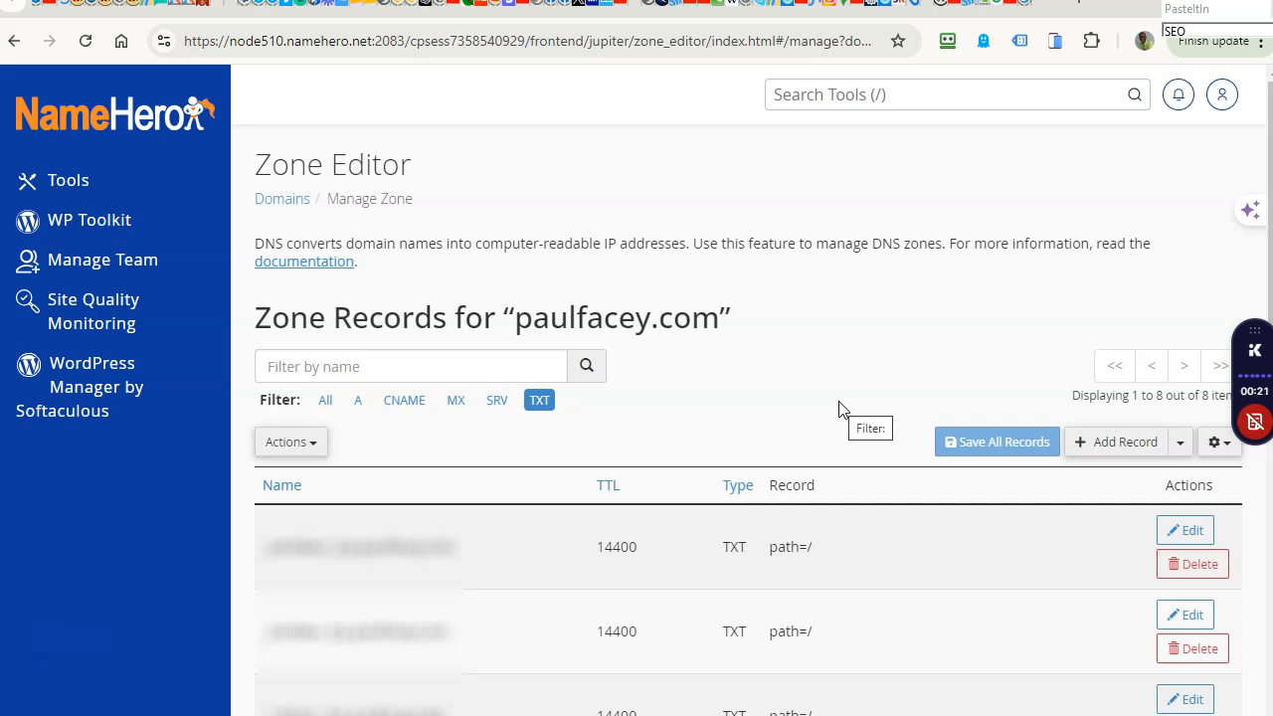
- Switch to ChatGPT and start verifying a new domain from the builder profile's website link
key(alt+Tab)
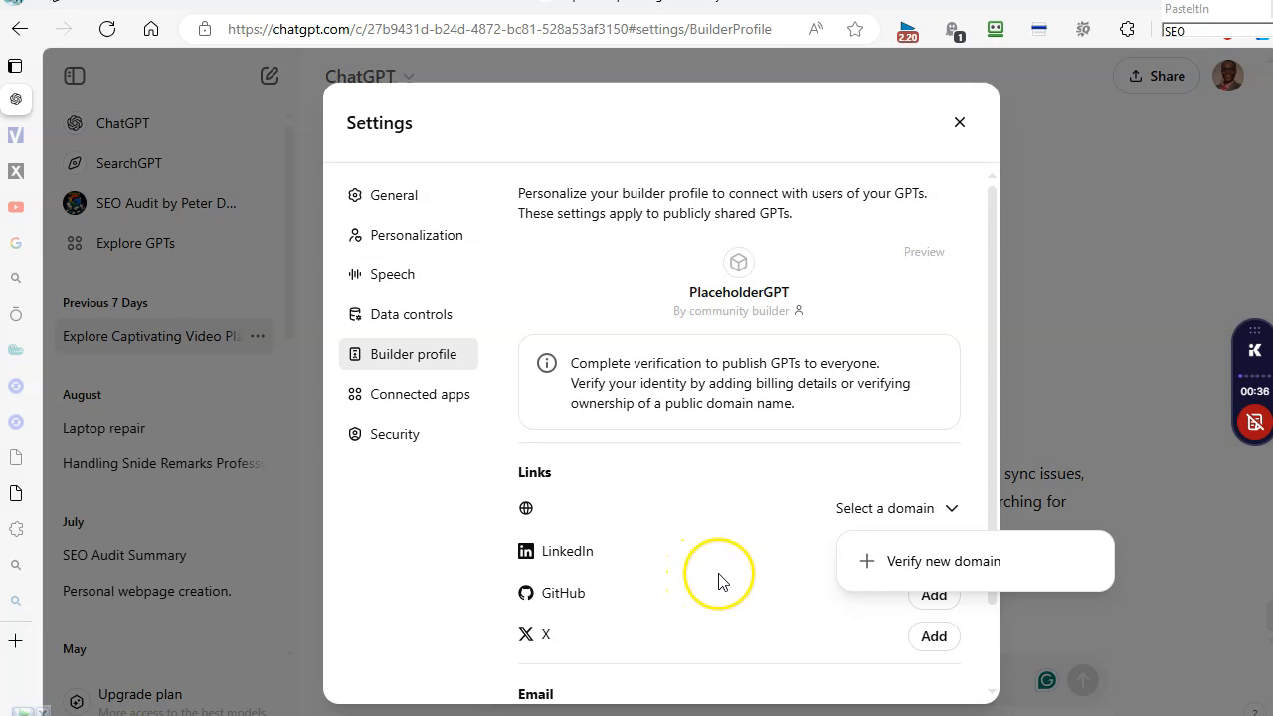
click(824, 498)
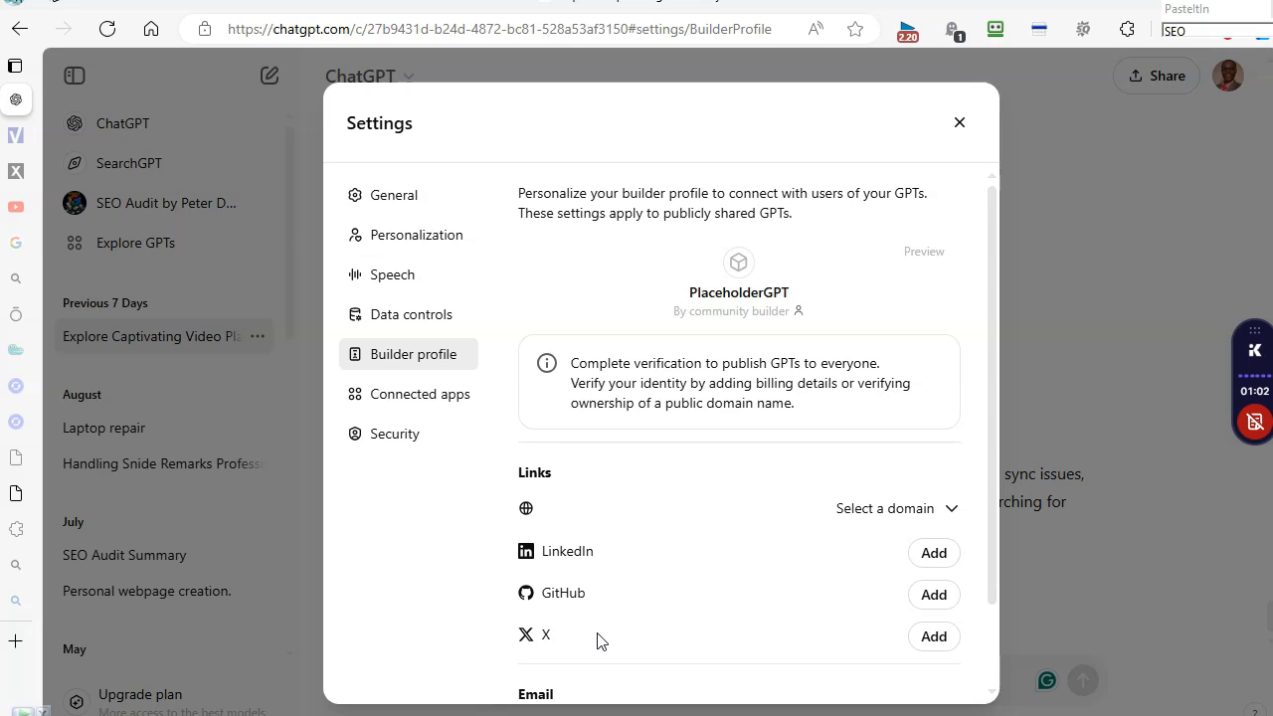
scroll(736, 557, down, 2)
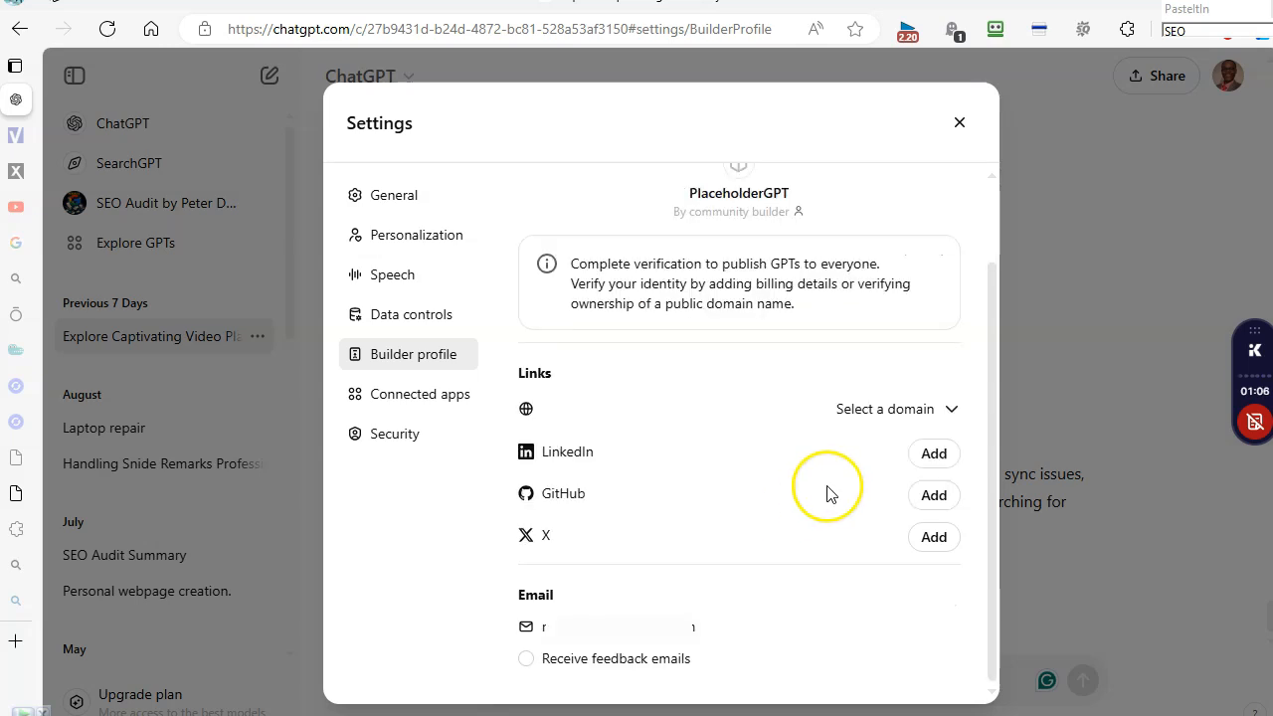
click(950, 408)
click(900, 465)
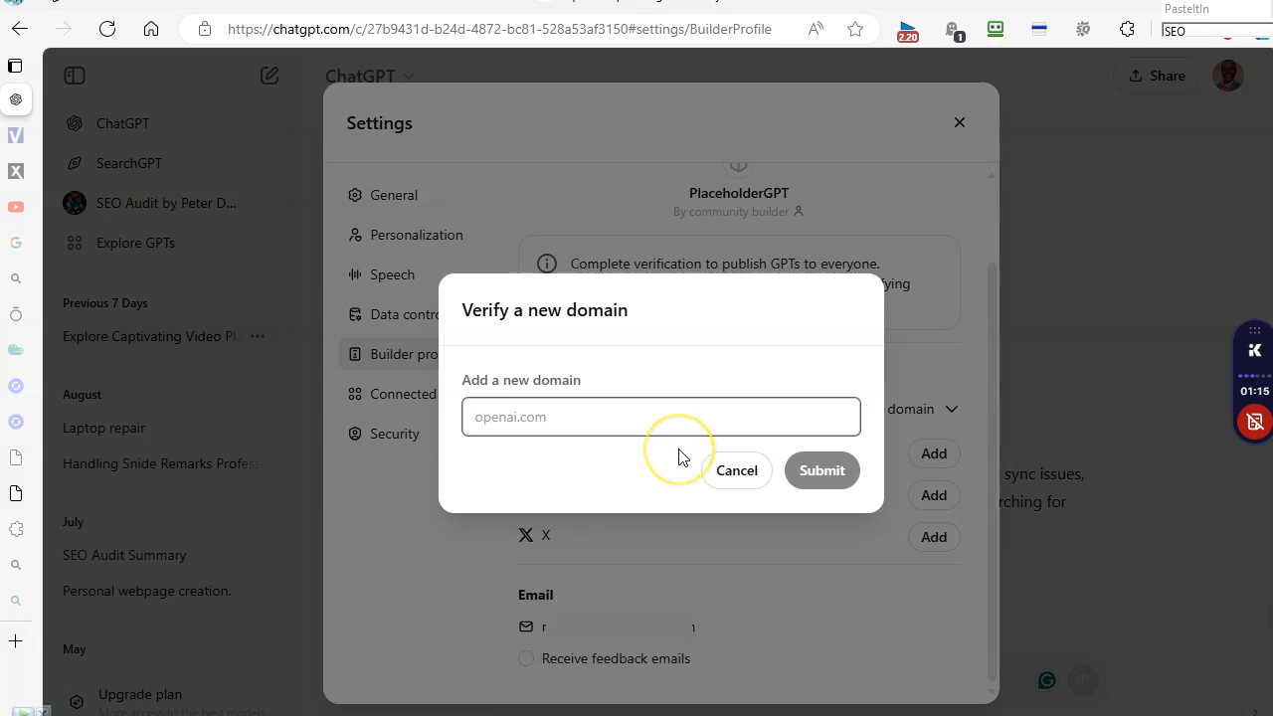
- Enter the site's root domain without the www prefix as the new domain and submit it
text(paulfacey.com)
key(Home)
text(www.)
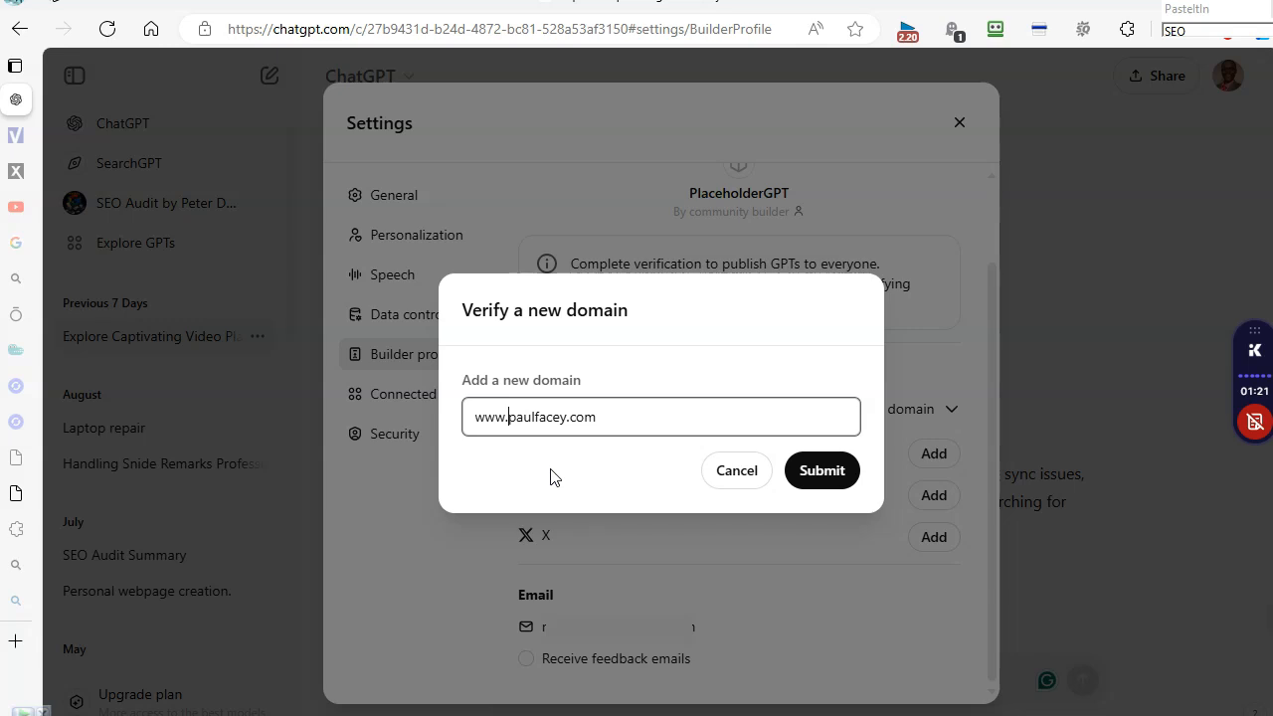
drag(507, 417, 440, 417)
key(BackSpace)
click(670, 417)
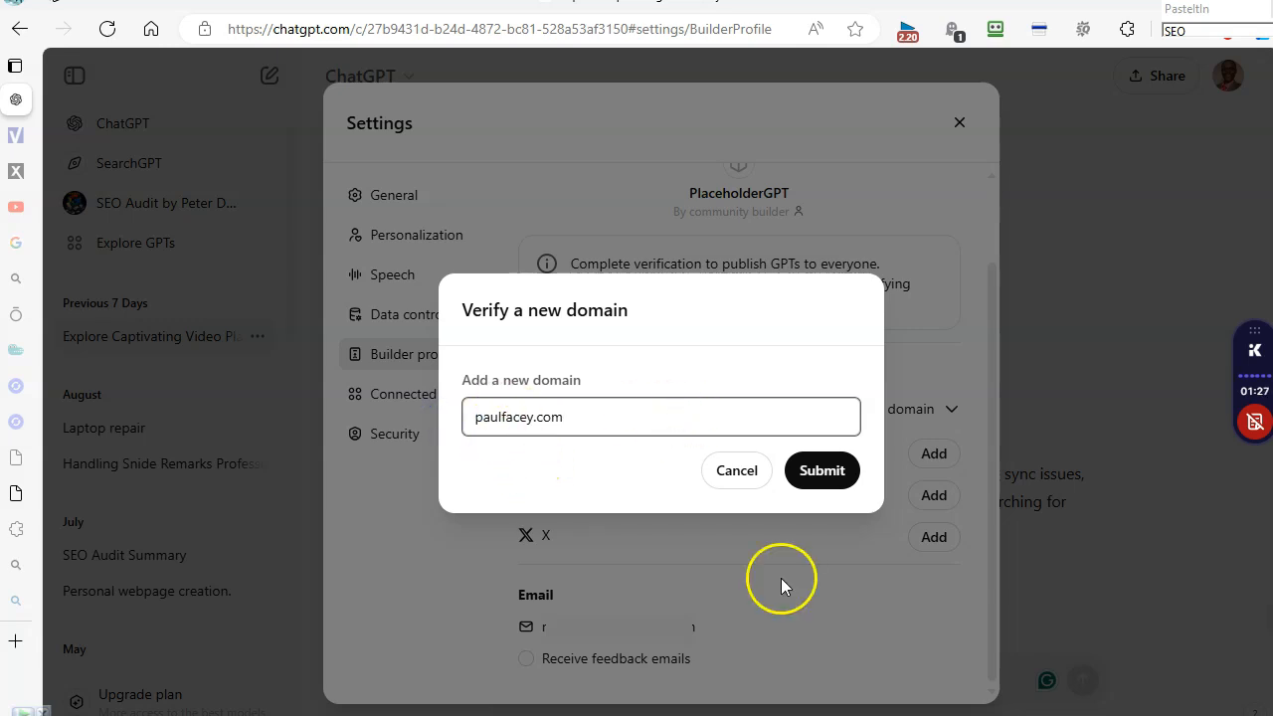
click(820, 475)
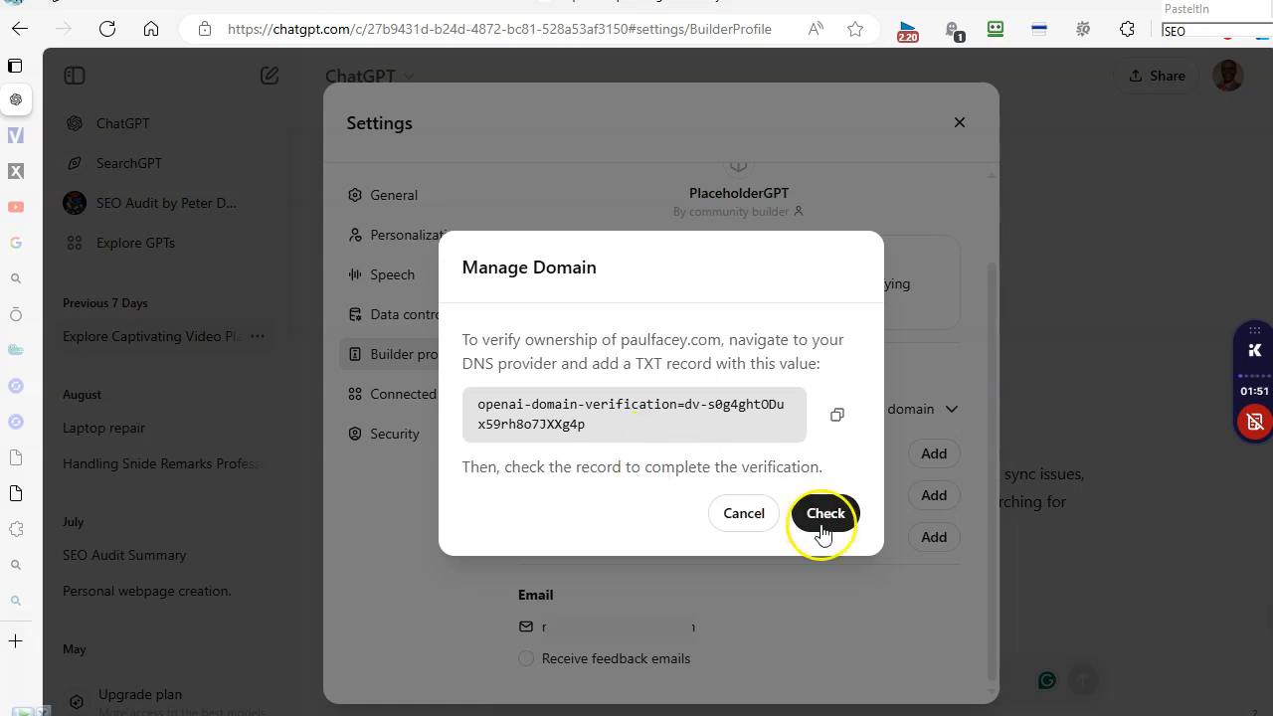
- Copy the domain verification value and add a new zone record of type TXT in the NameHero Zone Editor
click(837, 414)
click(847, 521)
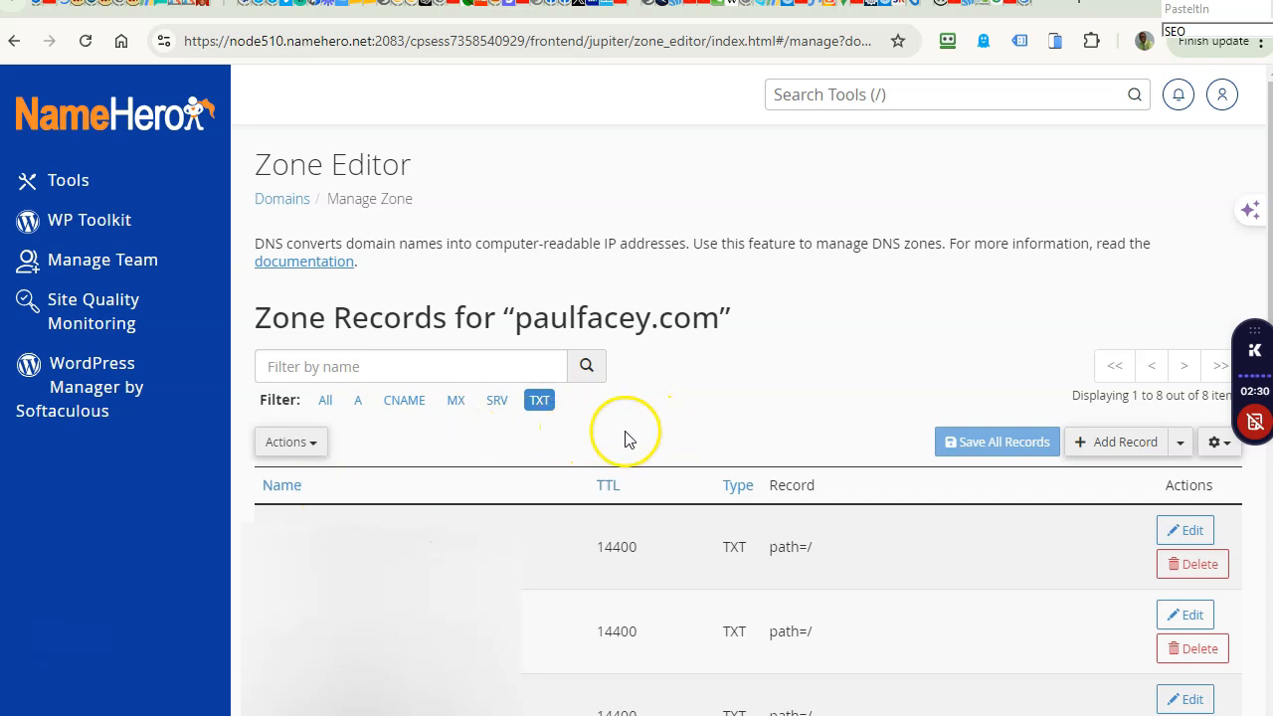
click(1119, 444)
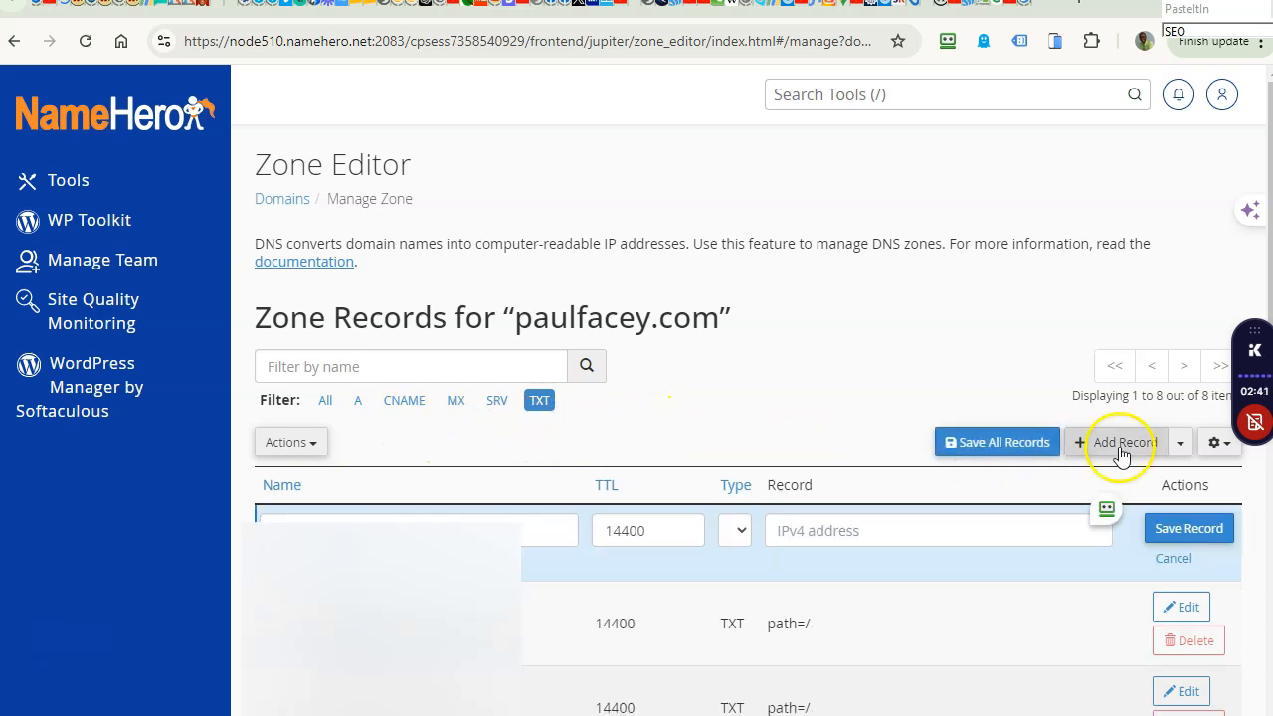
click(739, 532)
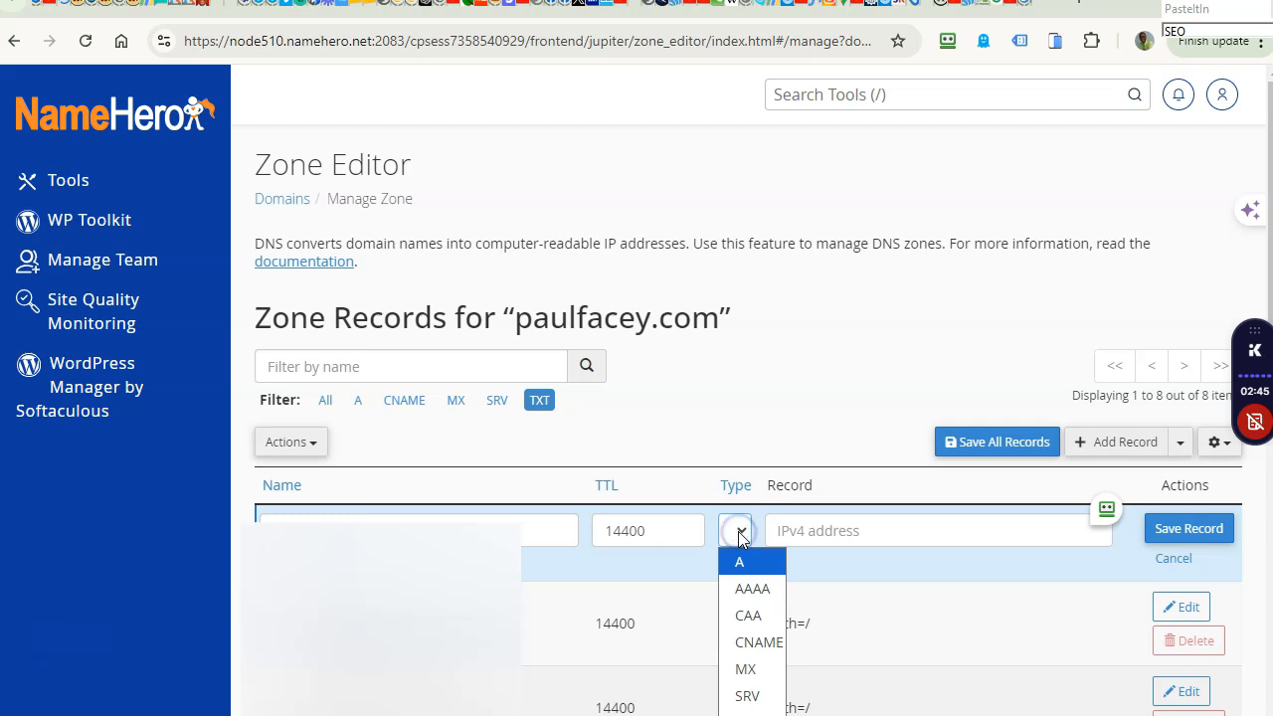
click(746, 714)
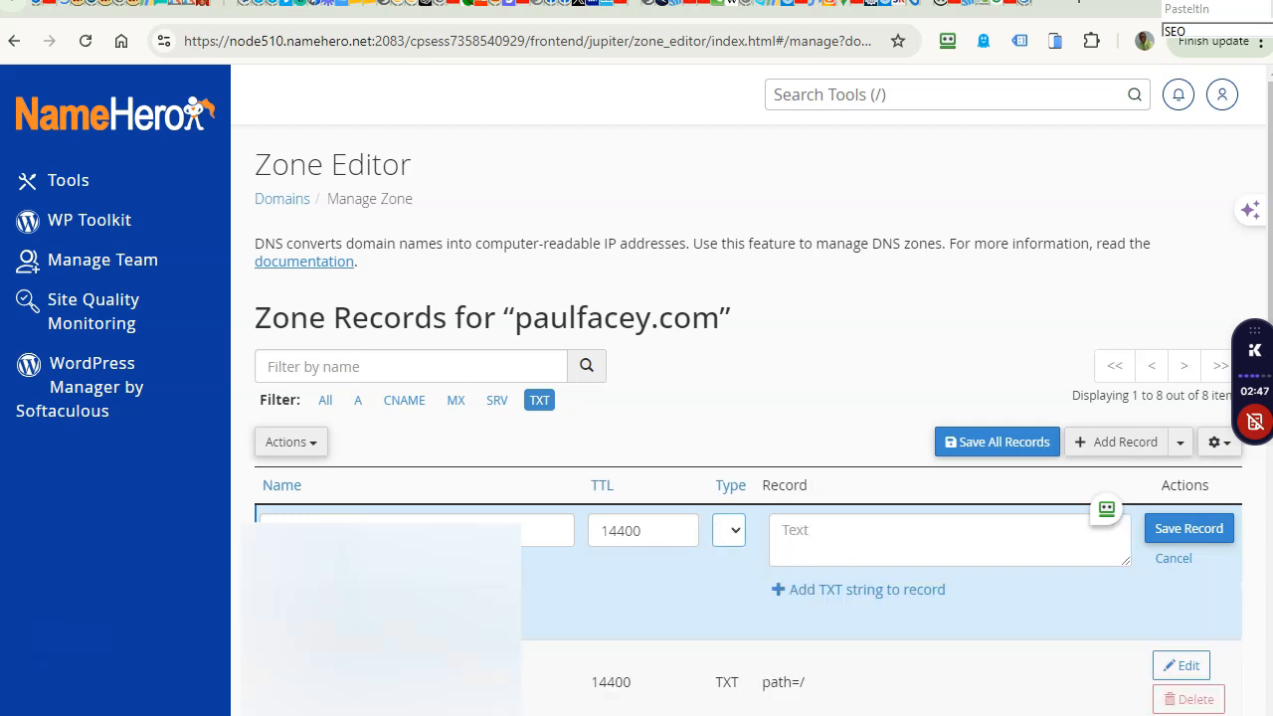
click(849, 539)
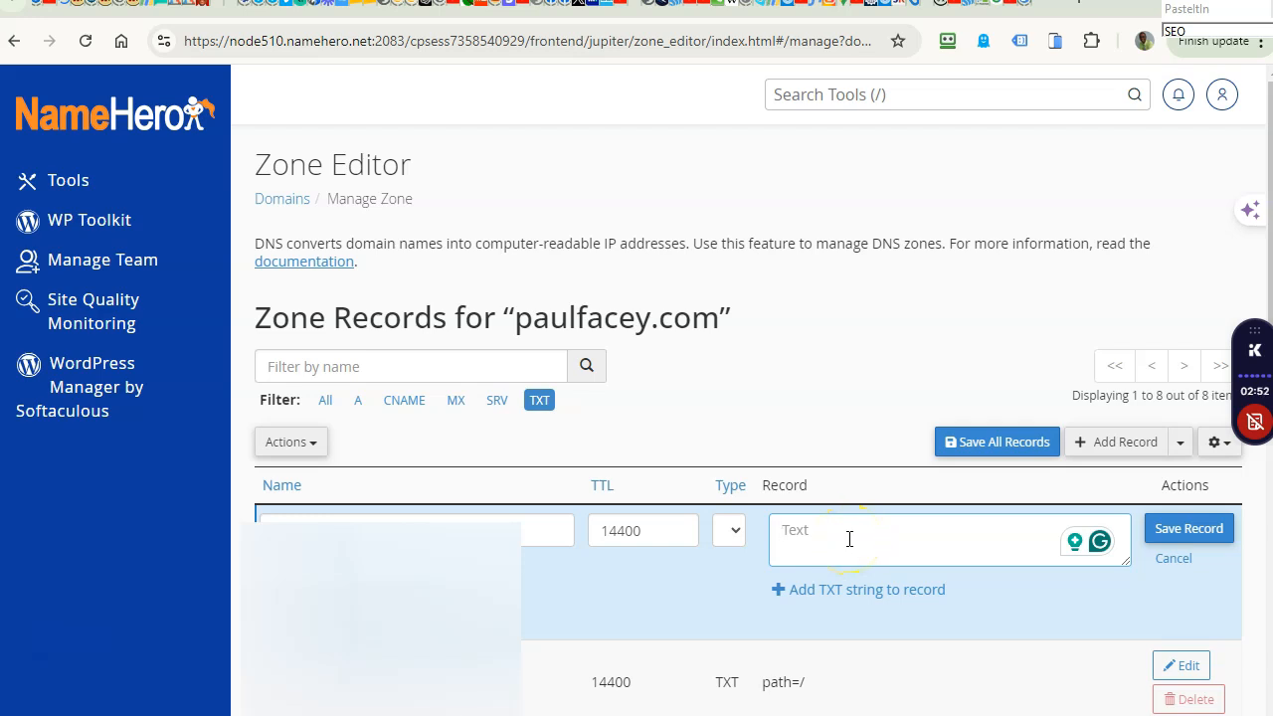
click(850, 539)
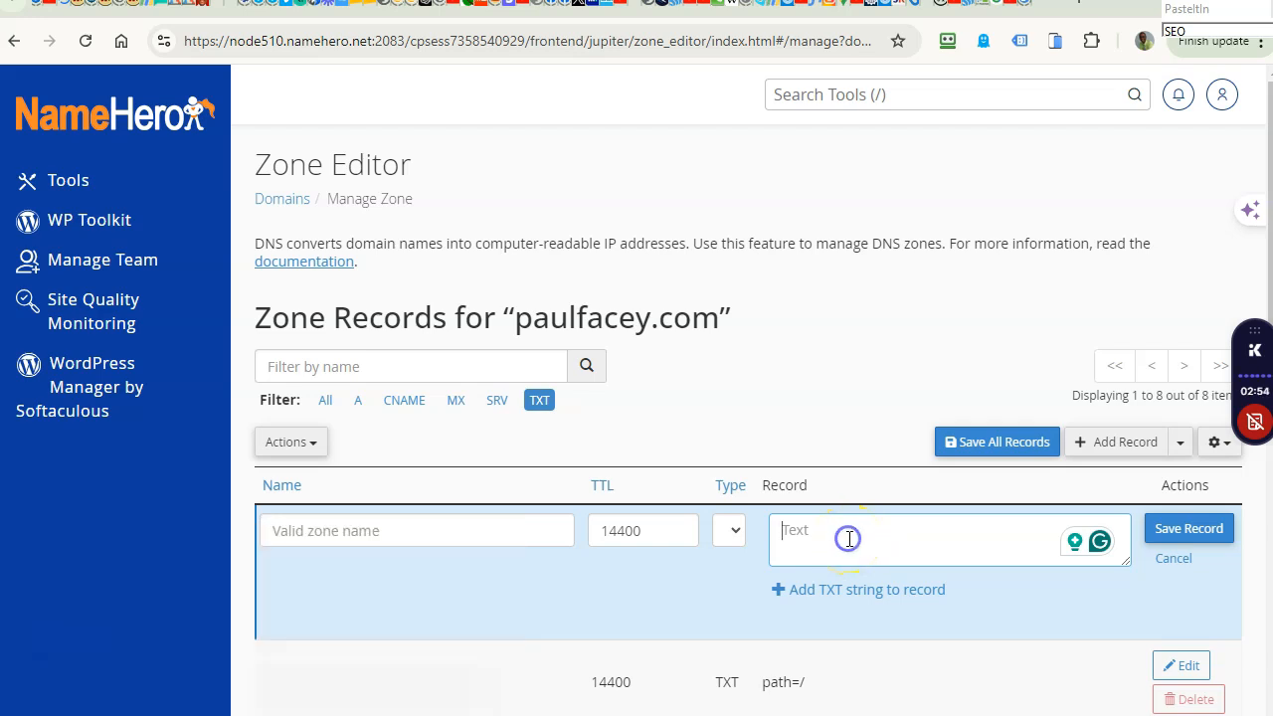
key(ctrl+v)
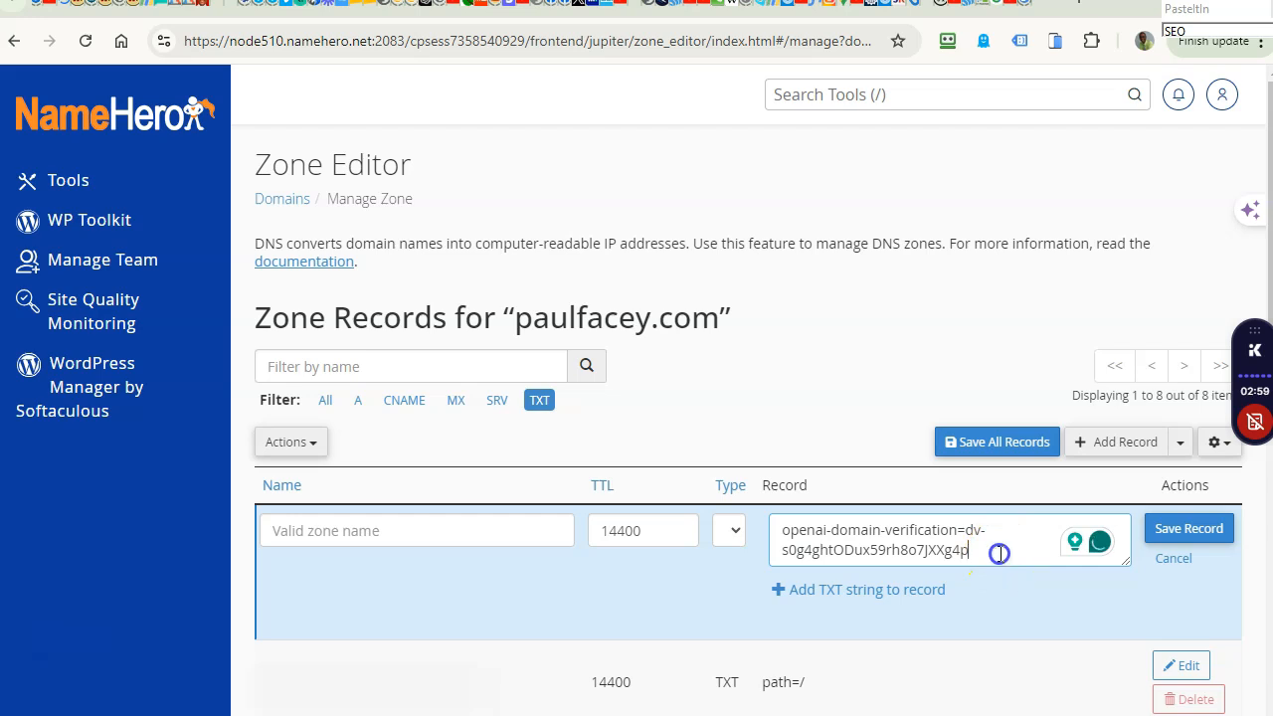
triple_click(998, 554)
key(BackSpace)
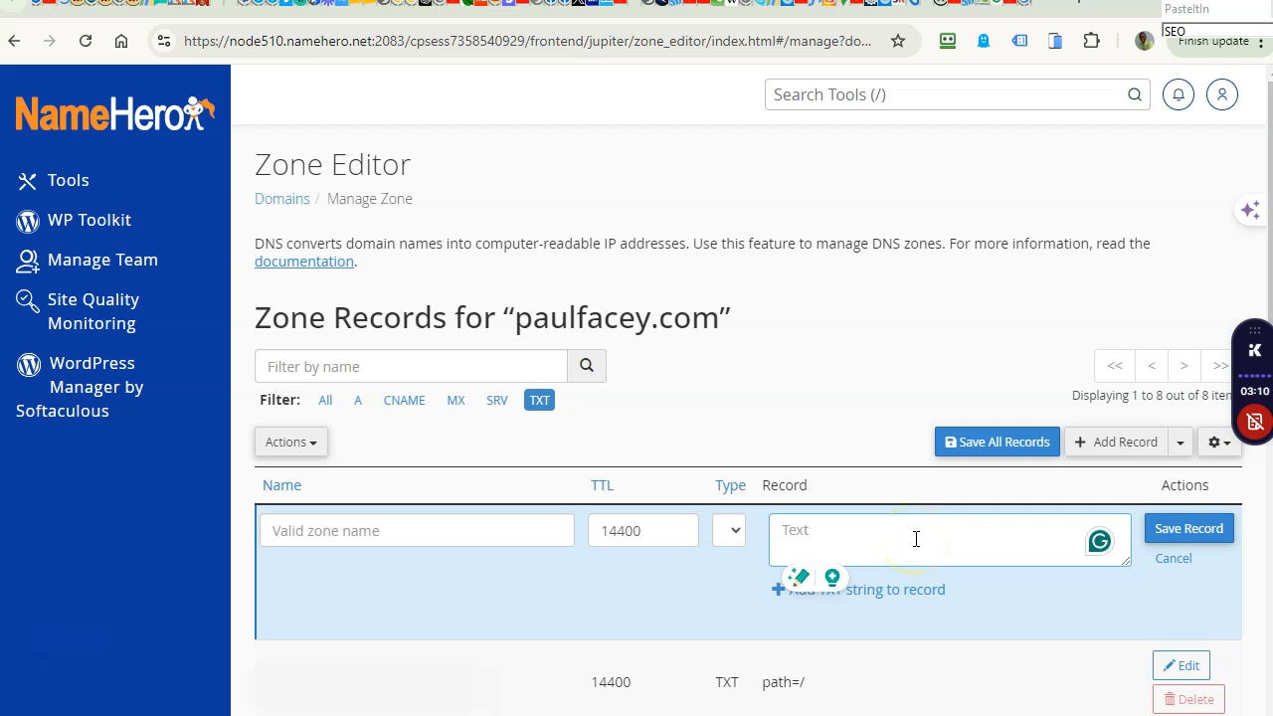
- Paste the copied domain verification value as the new TXT record's text and try to save the record
click(478, 535)
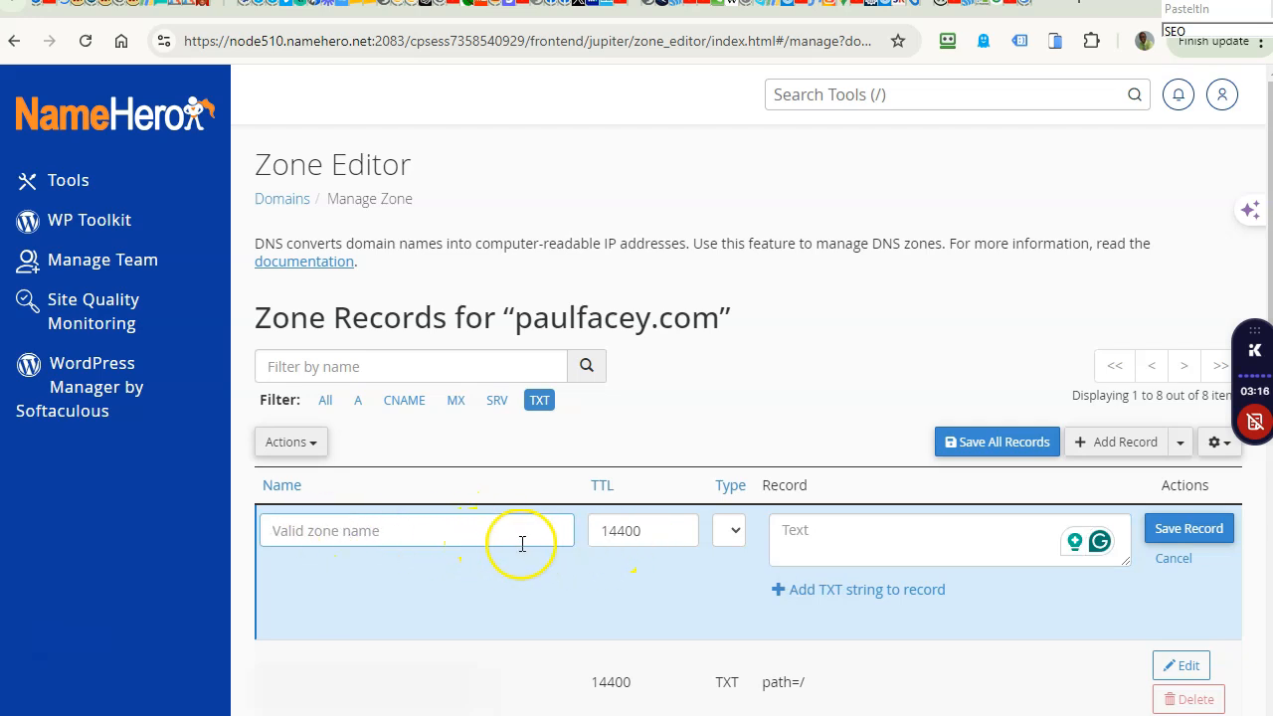
click(836, 548)
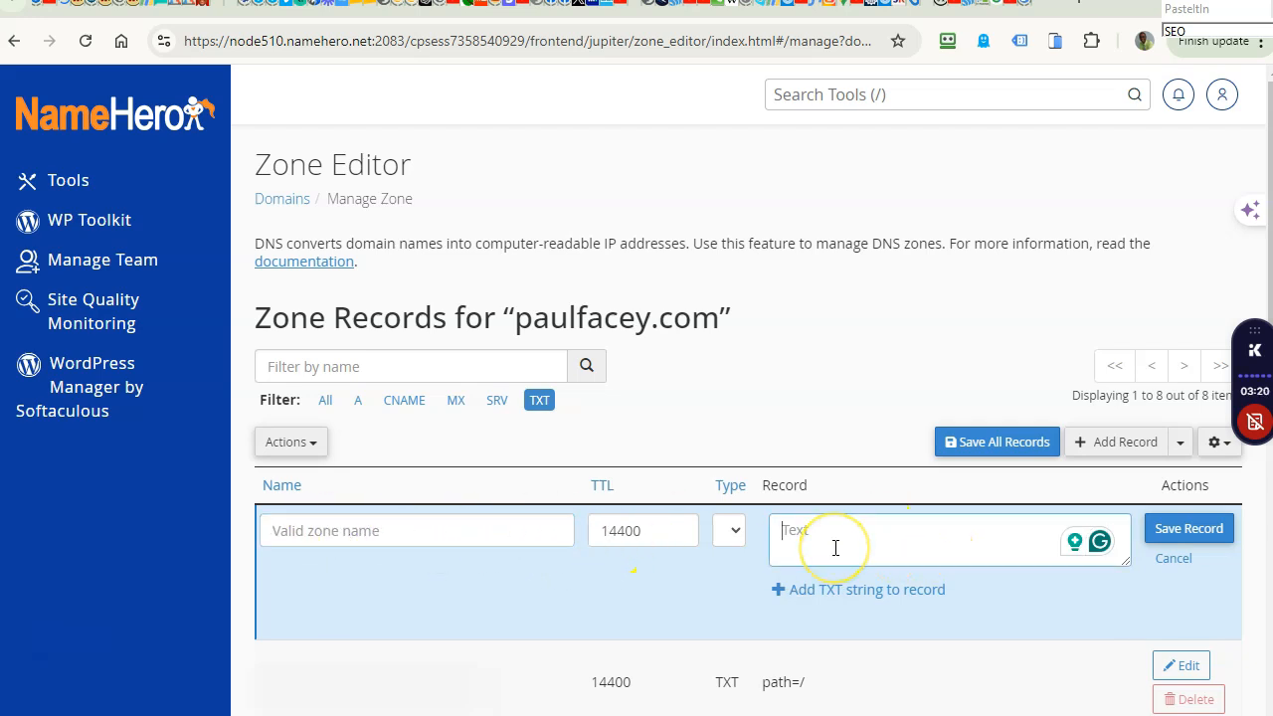
key(ctrl+v)
click(1198, 532)
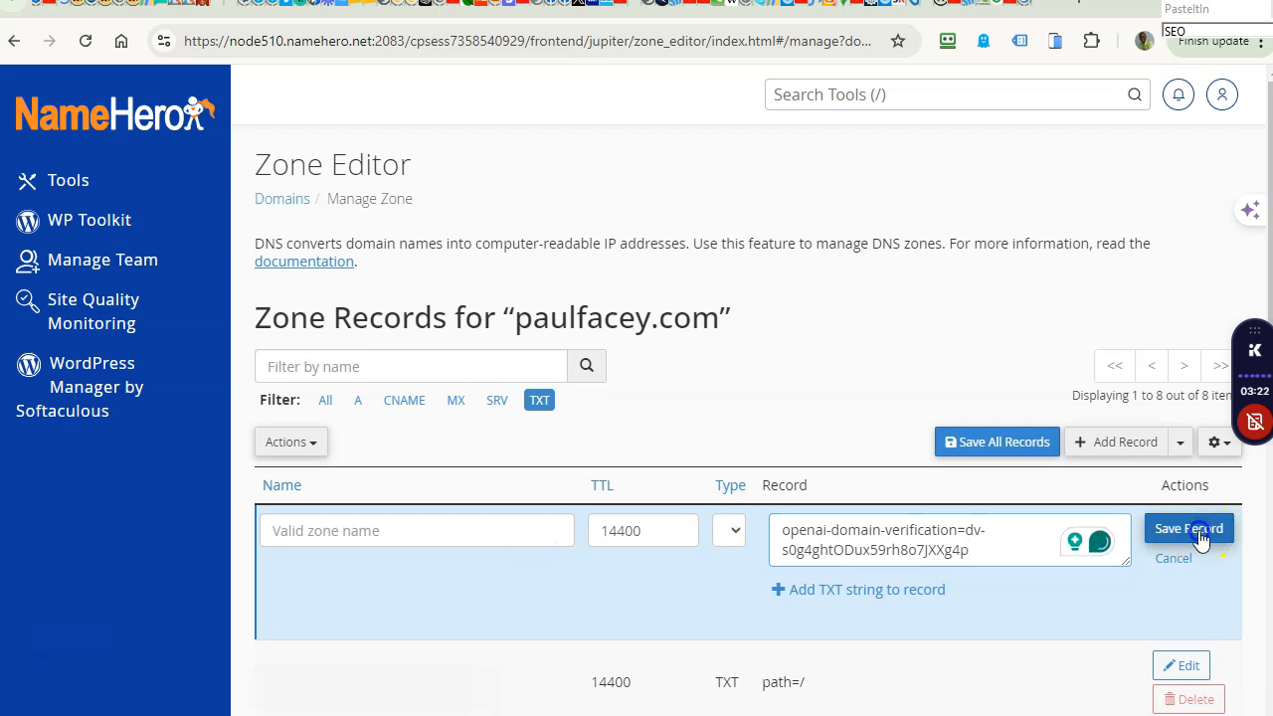
- Paste the verification value into the TXT record's name, trim it to openai-domain-verification, and save the record
click(497, 531)
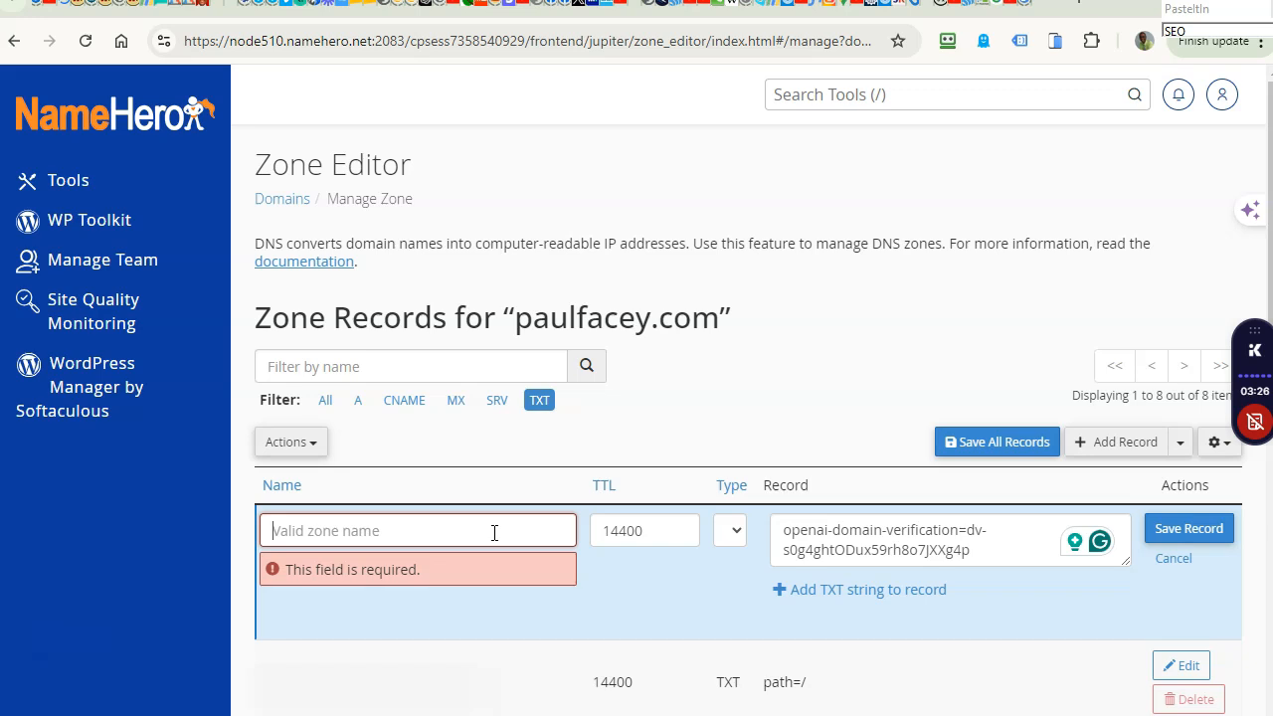
text(@)
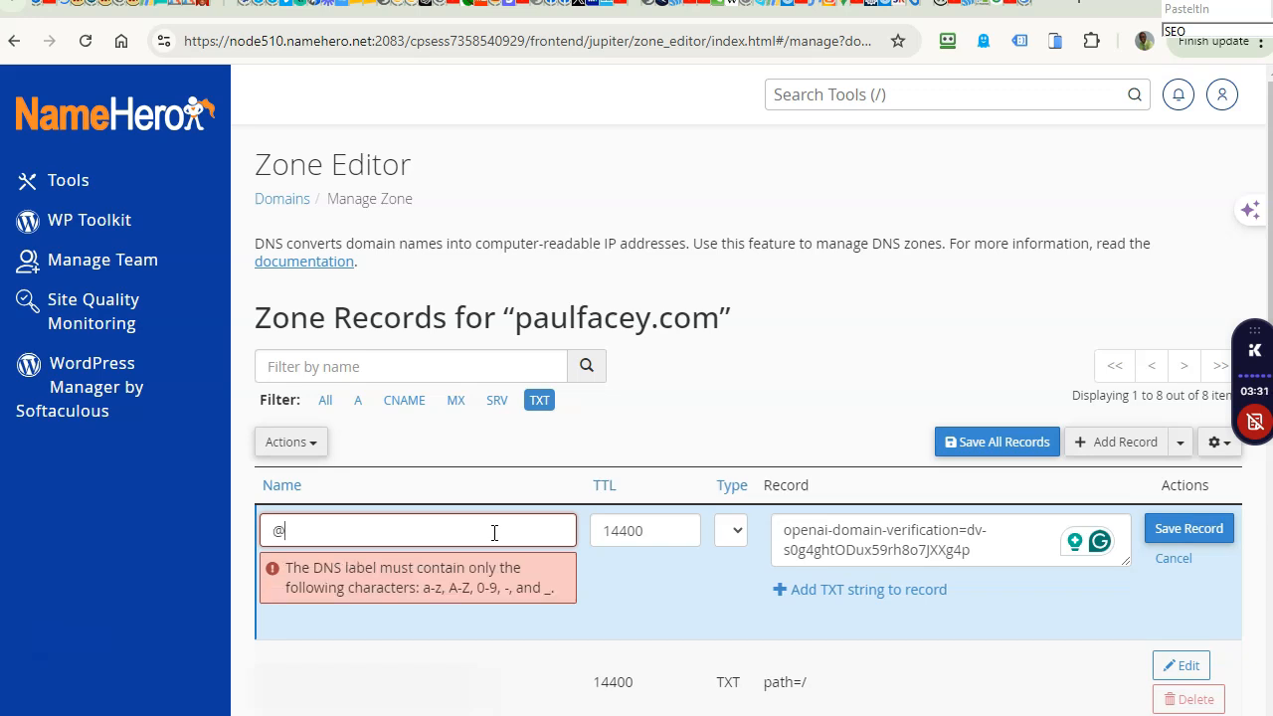
click(483, 530)
double_click(372, 526)
text(openai-domain-verification=dv-s0g4ghtODux59rh8o7JXXg4p)
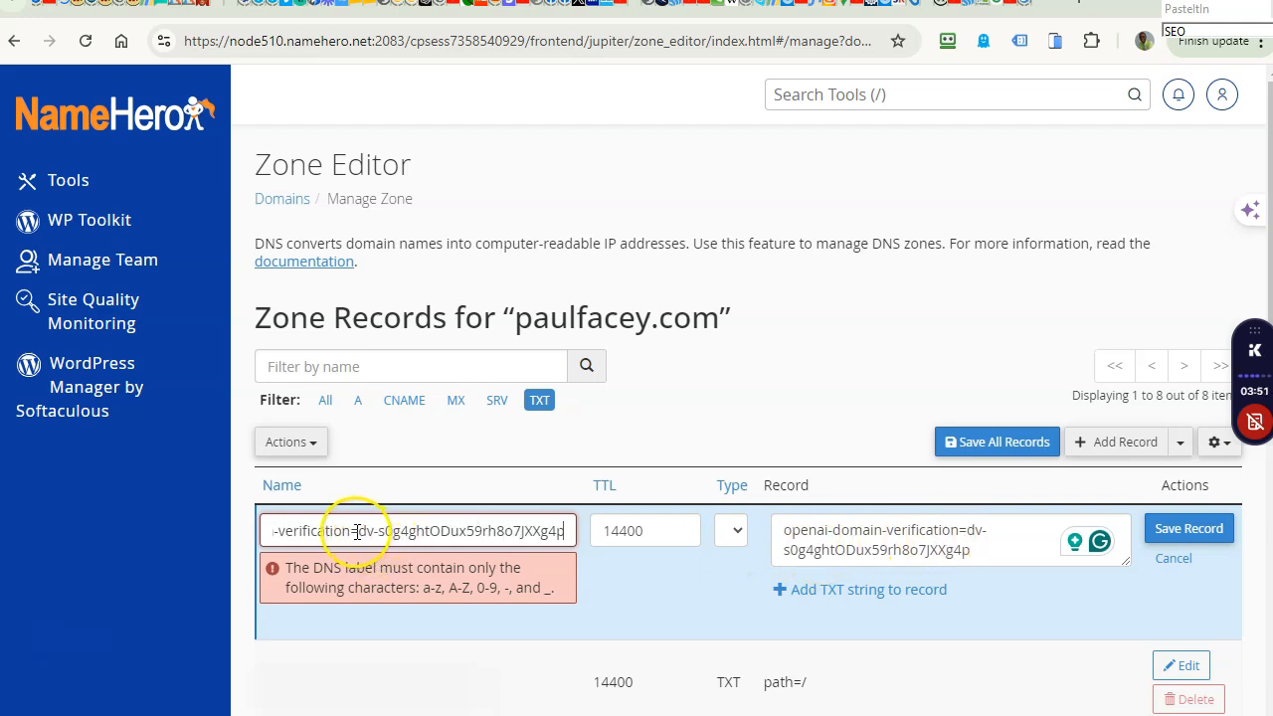
drag(356, 531, 594, 528)
key(BackSpace)
click(1199, 527)
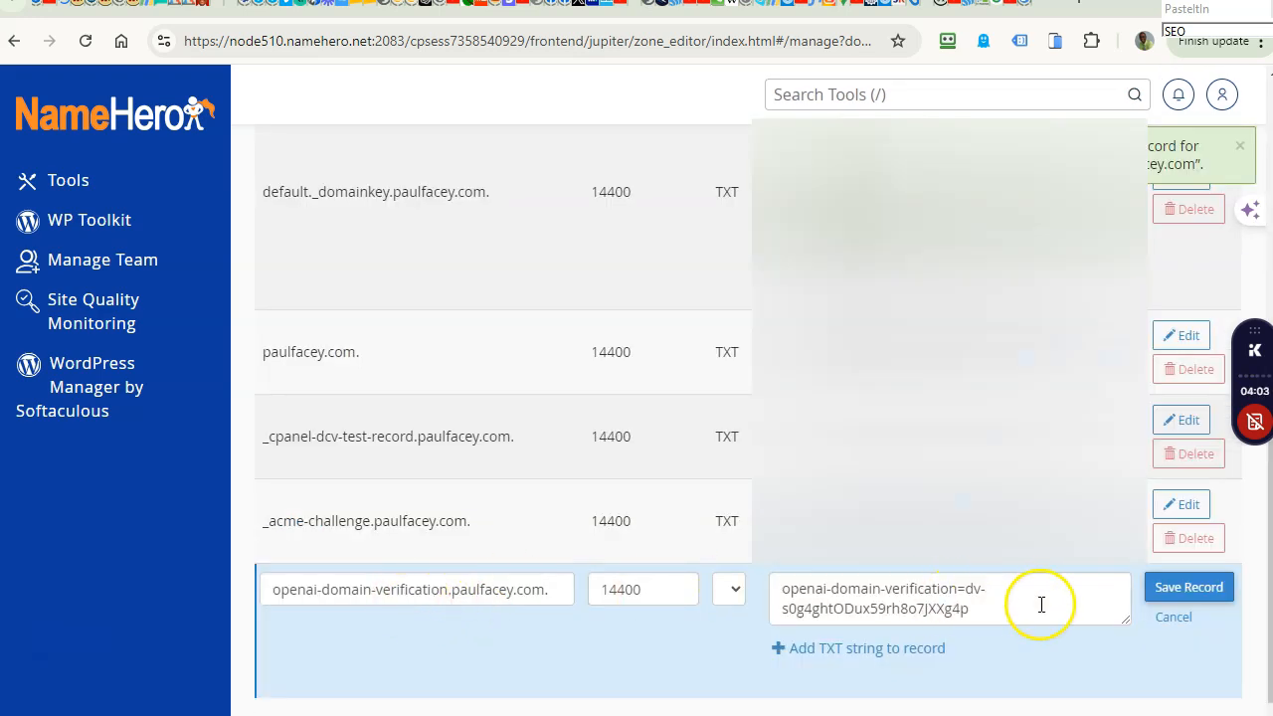
- Switch to ChatGPT and run the check of the domain's TXT record
key(alt+Tab)
click(838, 517)
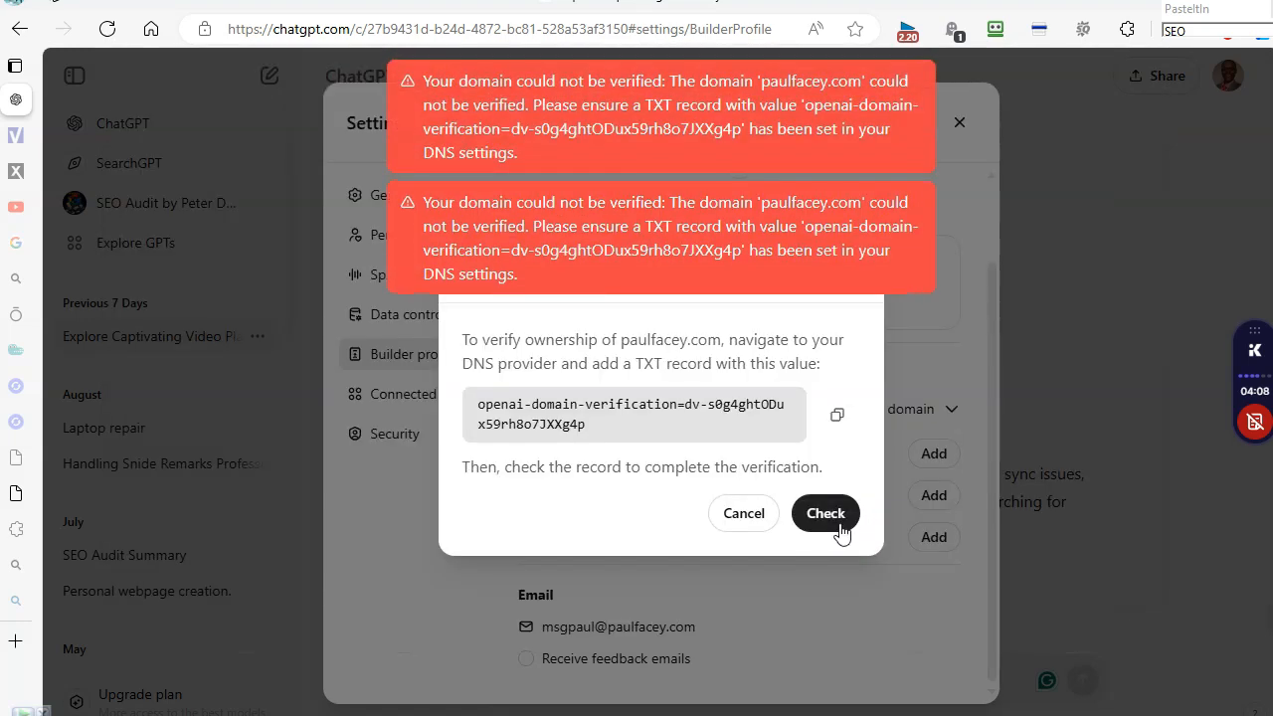
click(825, 517)
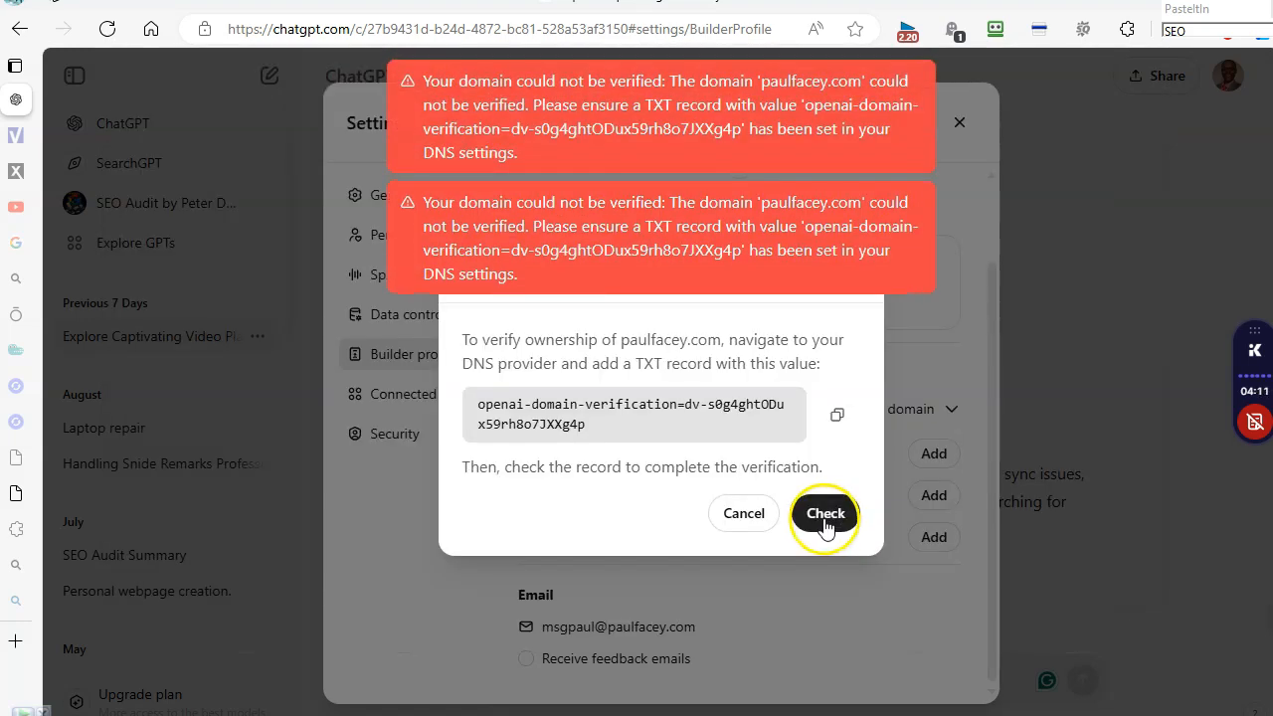
- Back in the Zone Editor, replace the TXT record's name with only the code part of the verification value and save
key(alt+Tab)
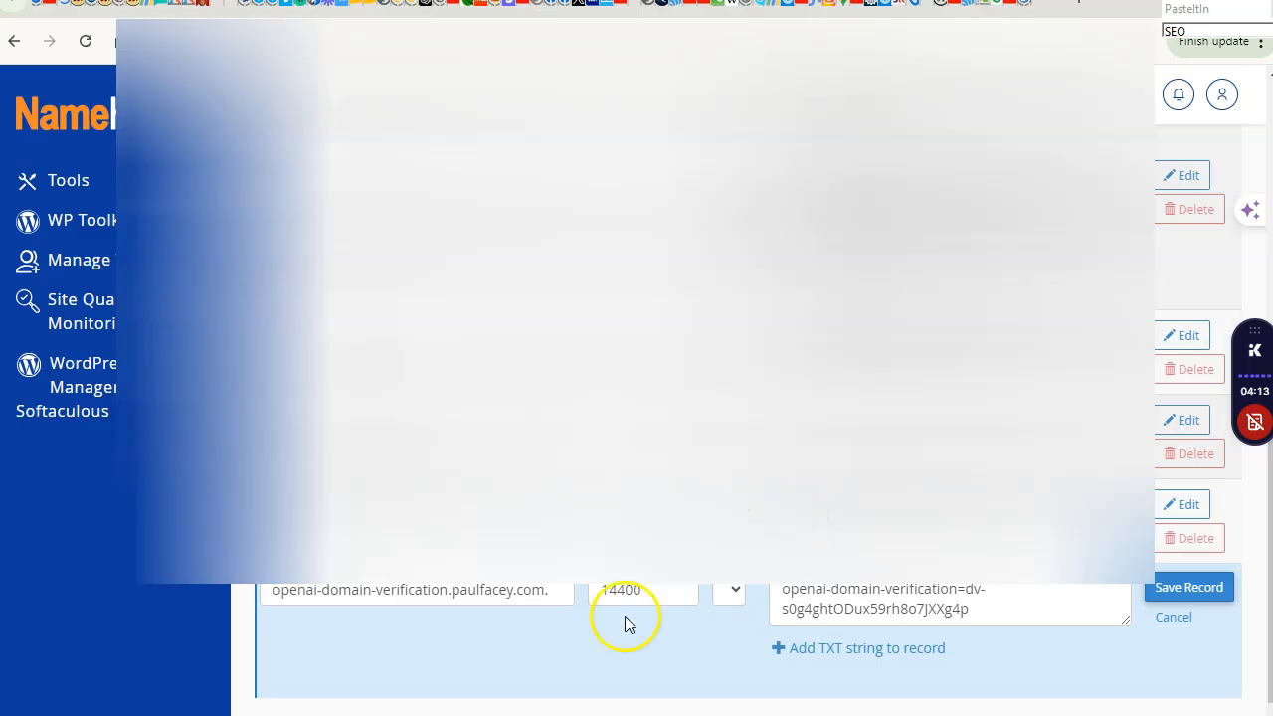
double_click(397, 603)
click(480, 596)
double_click(524, 593)
triple_click(524, 592)
key(BackSpace)
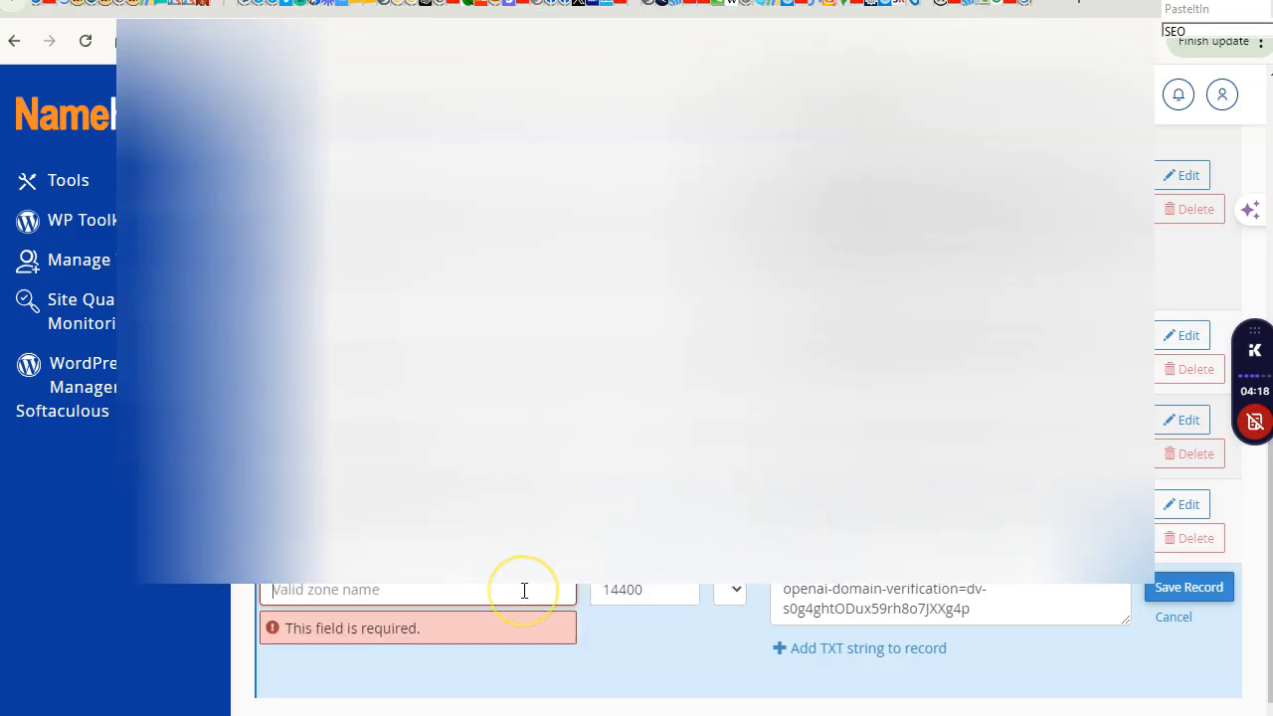
text(openai-domain-verification=dv-s0g4ghtODux59rh8o7JXXg4p)
drag(355, 588, 185, 596)
key(BackSpace)
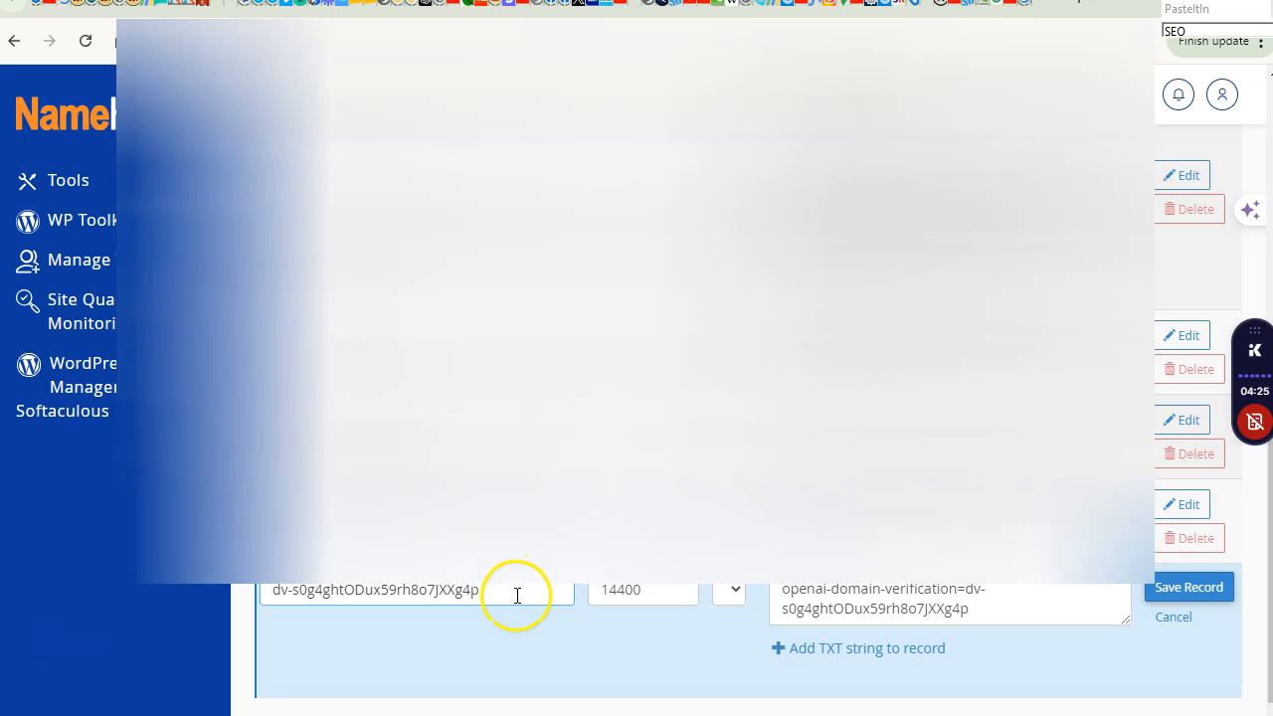
click(1029, 601)
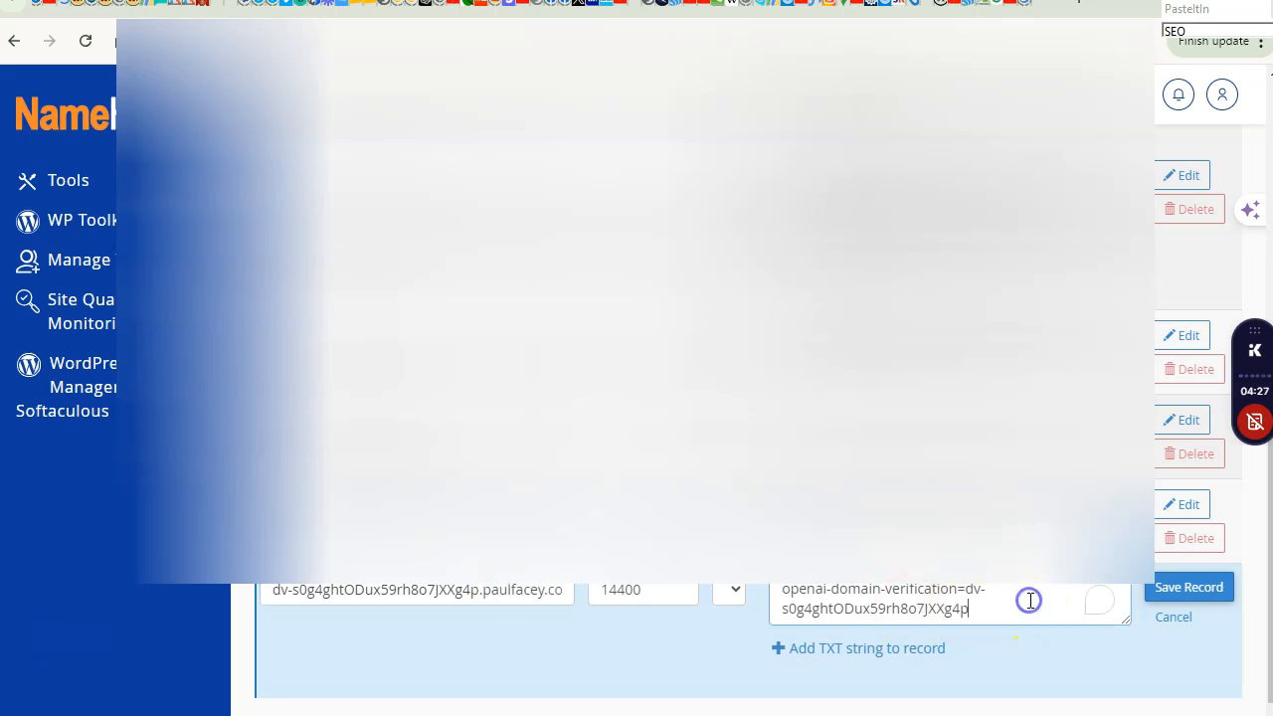
click(1211, 596)
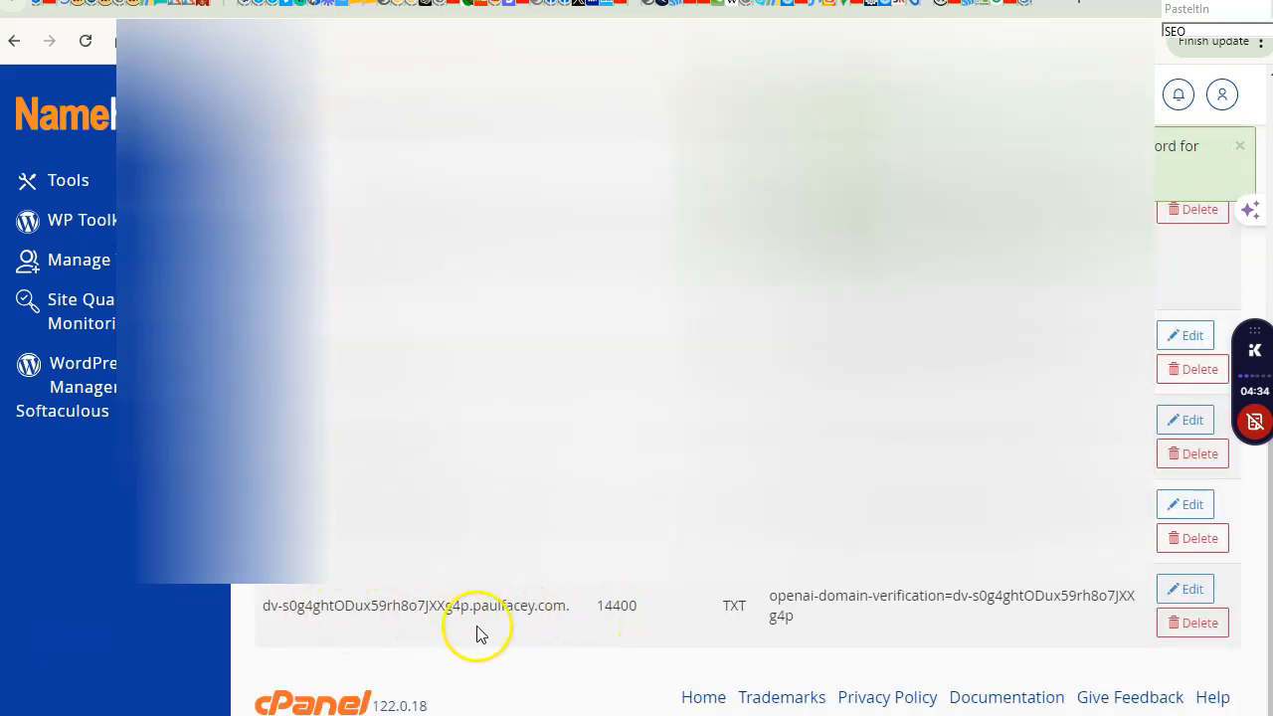
- Rerun the domain verification check in ChatGPT and return to the Zone Editor
key(alt+Tab)
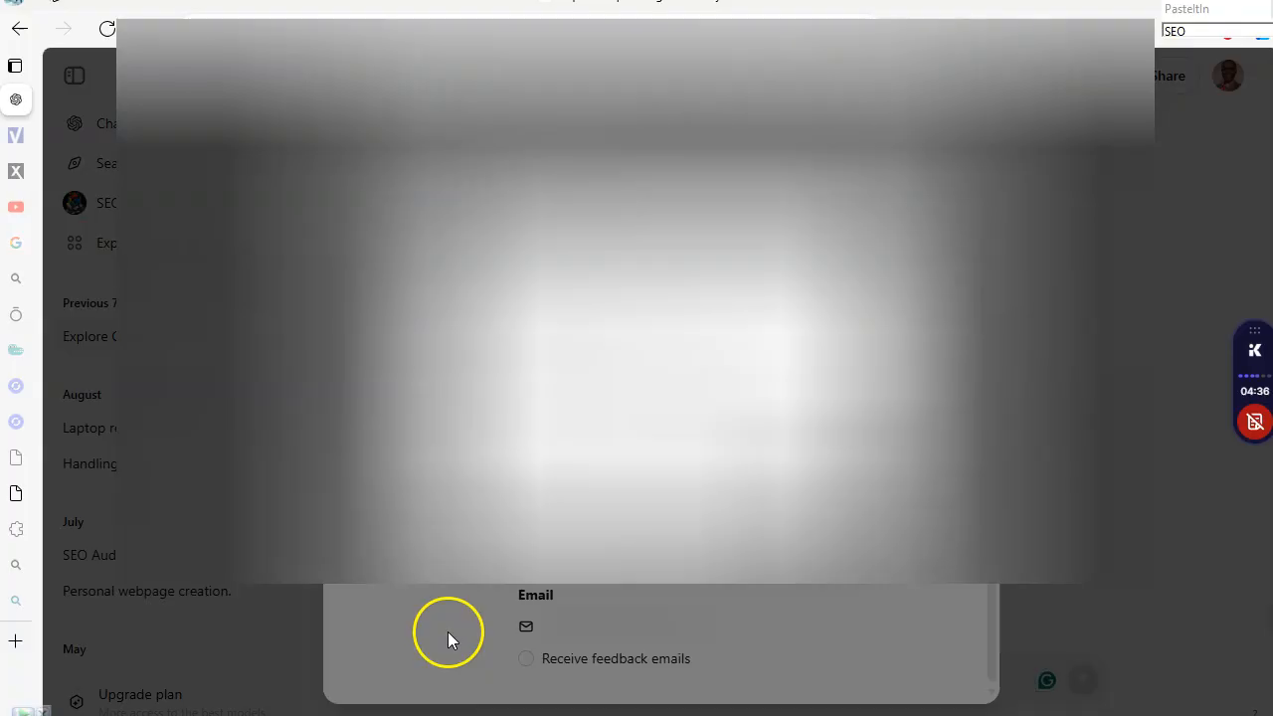
click(824, 522)
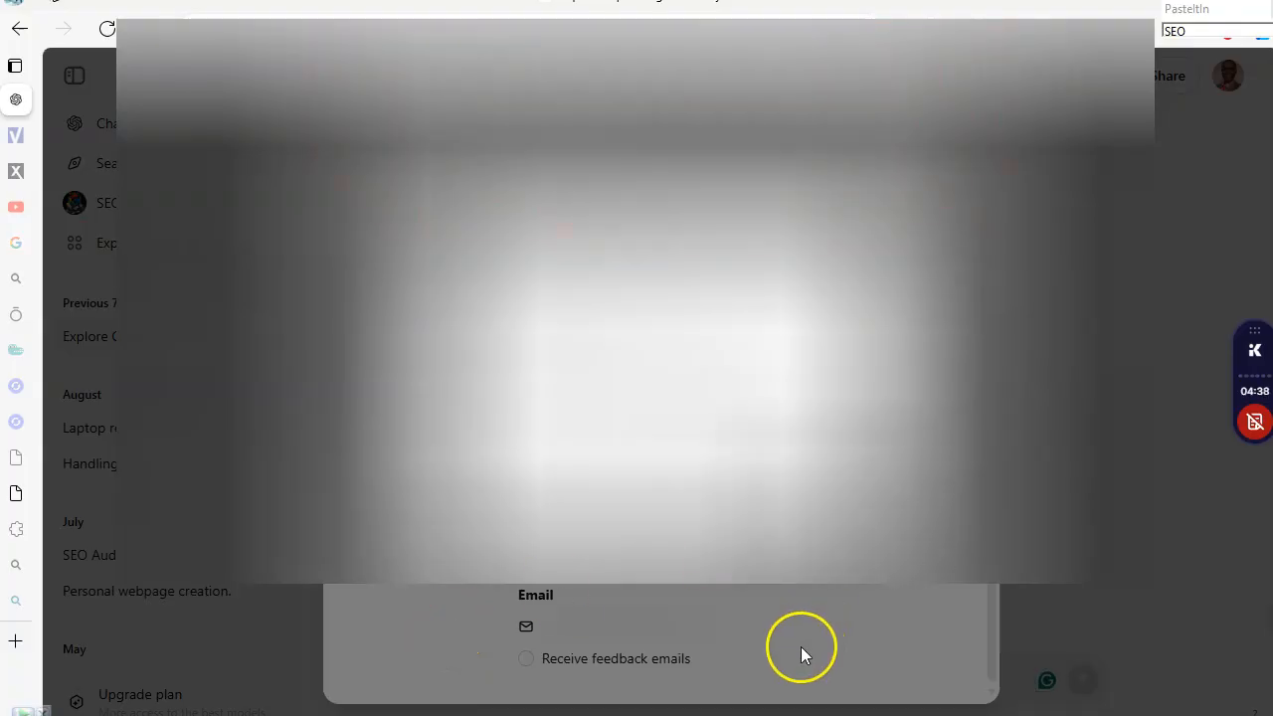
key(alt+Tab)
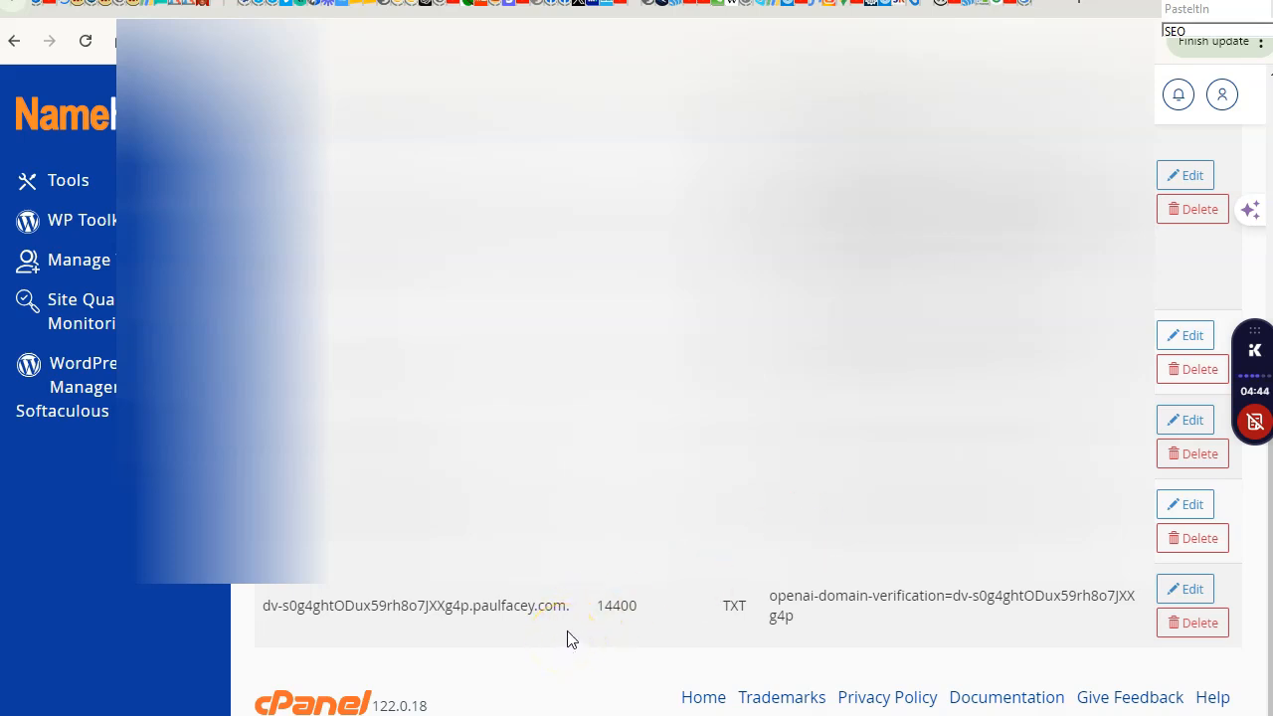
- Edit the TXT record's name down to the bare root domain, without code prefix or trailing dot, and save the record
click(1186, 590)
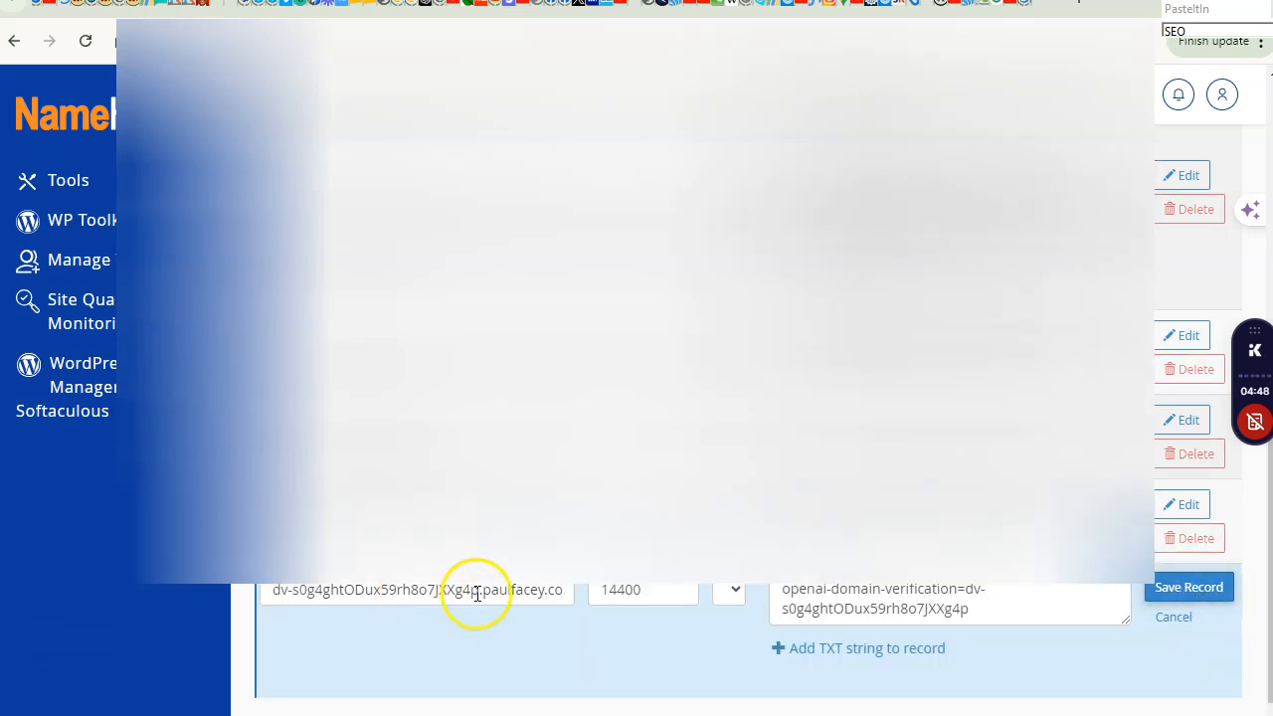
drag(483, 591, 250, 591)
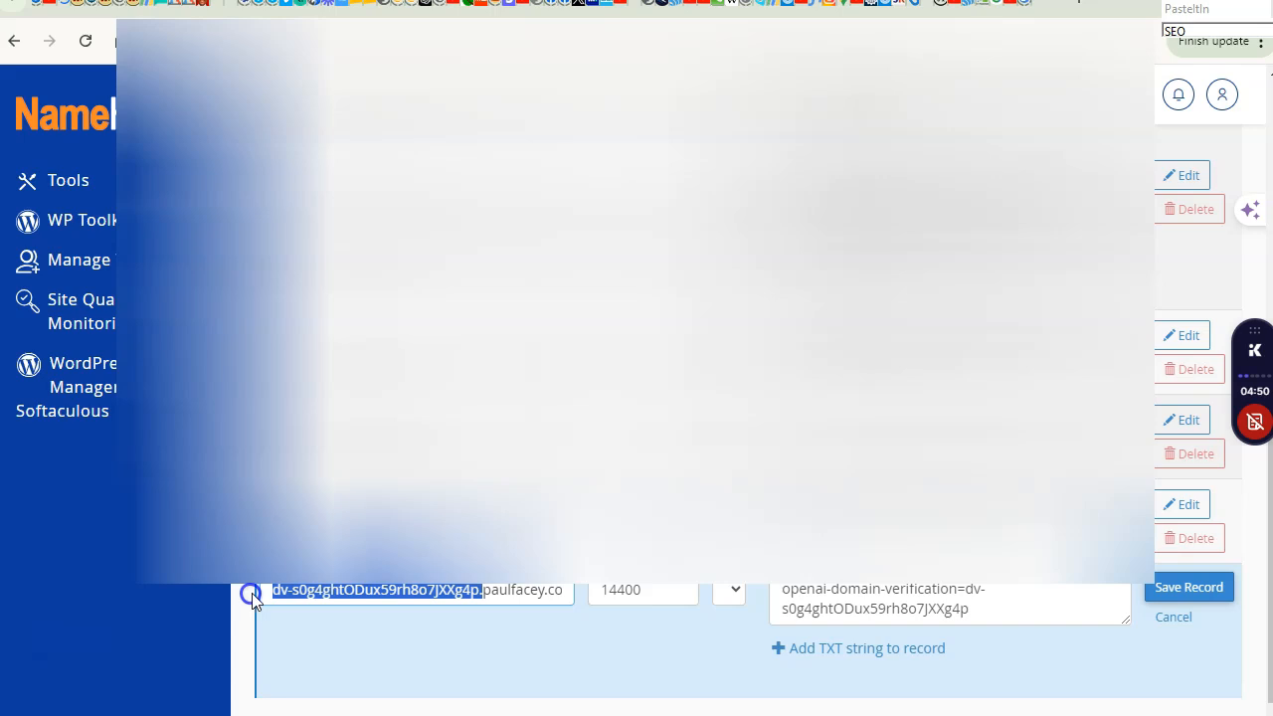
key(BackSpace)
click(368, 589)
key(BackSpace)
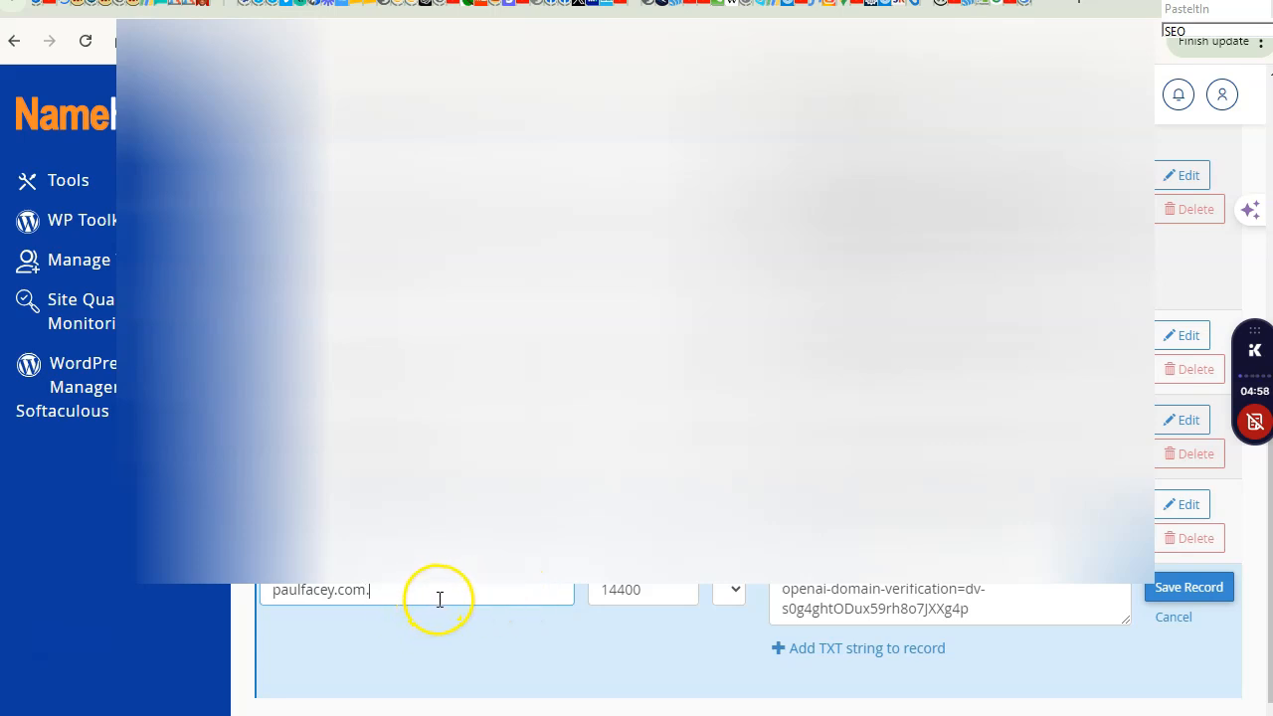
key(BackSpace)
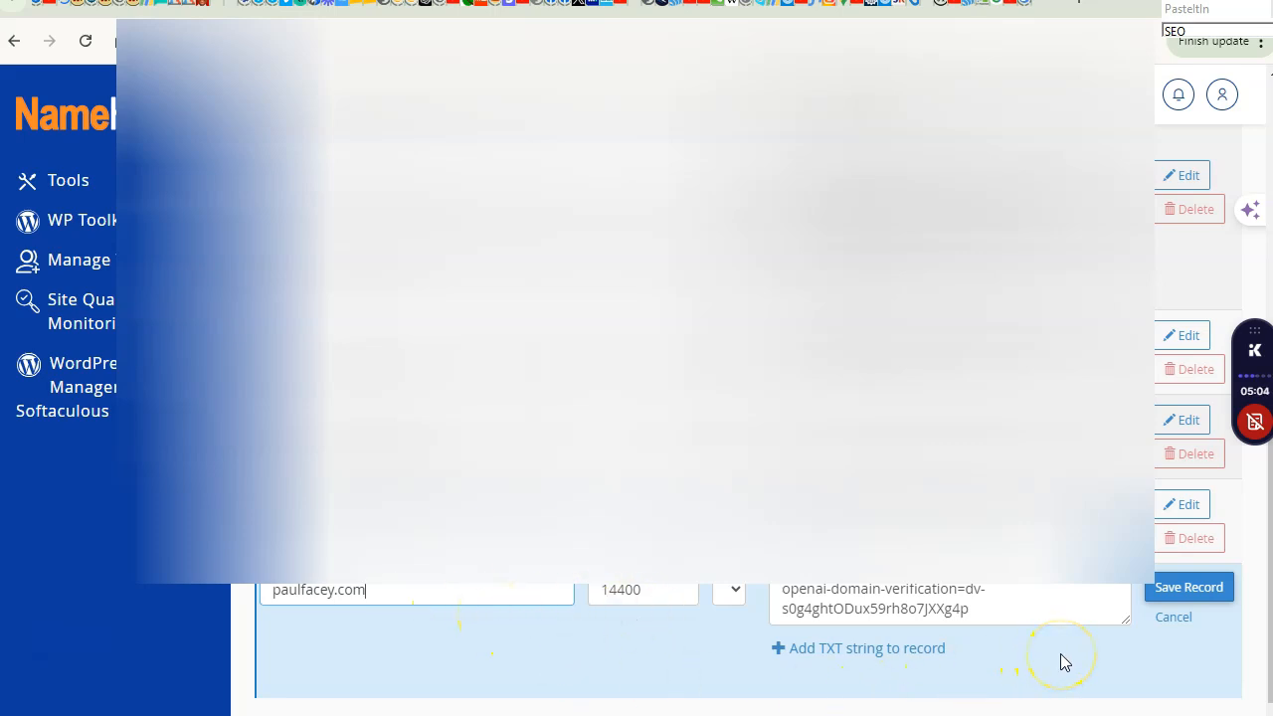
click(1181, 593)
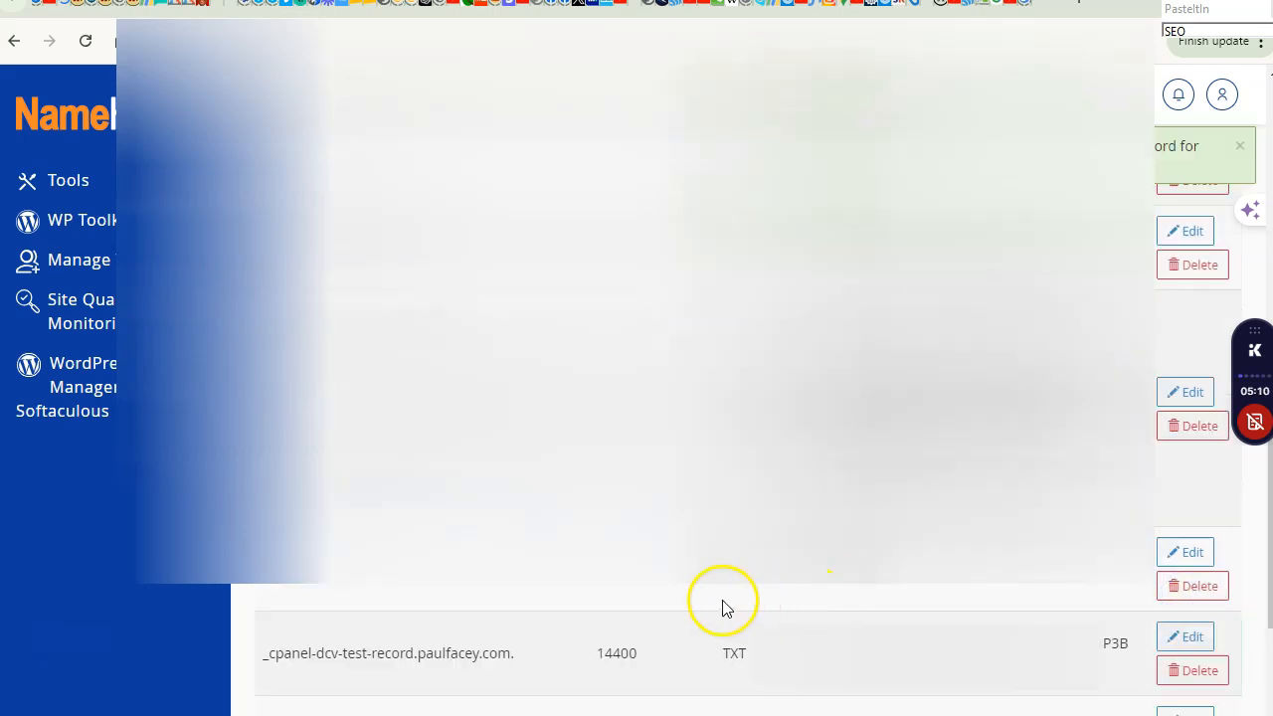
- Switch to ChatGPT, check the TXT record to verify the domain, and finish the domain management
key(alt+Tab)
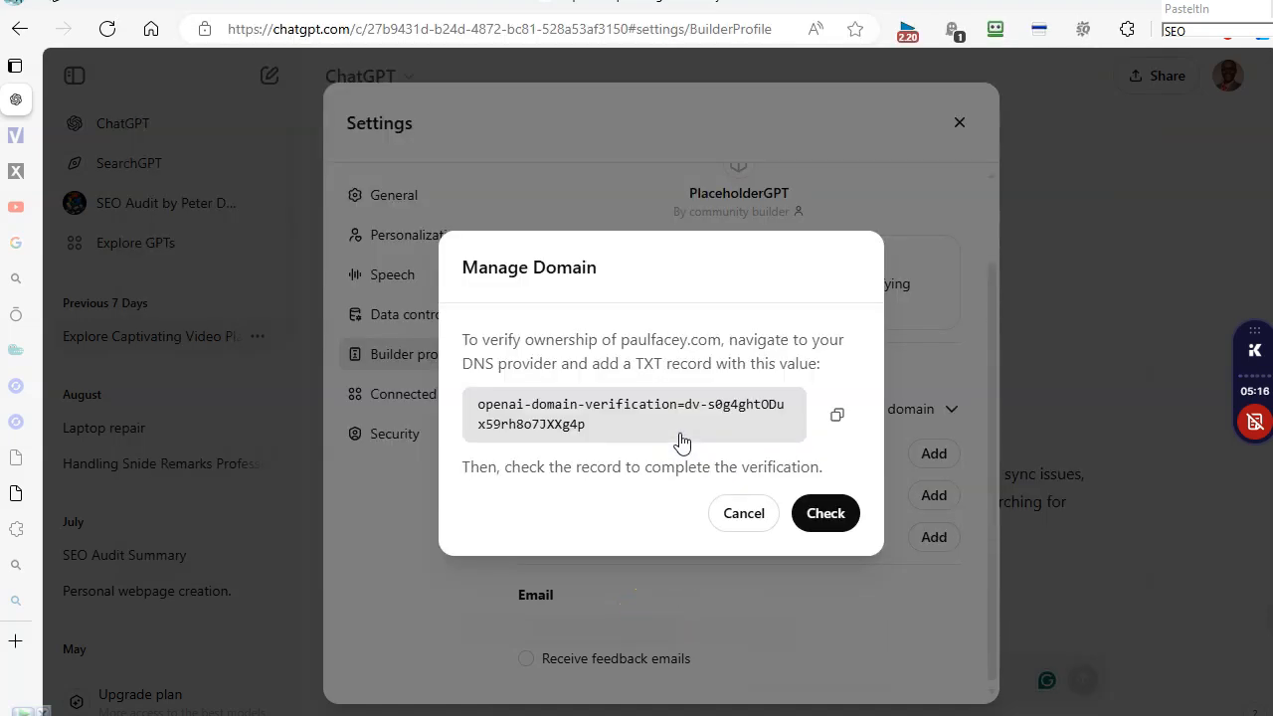
click(825, 513)
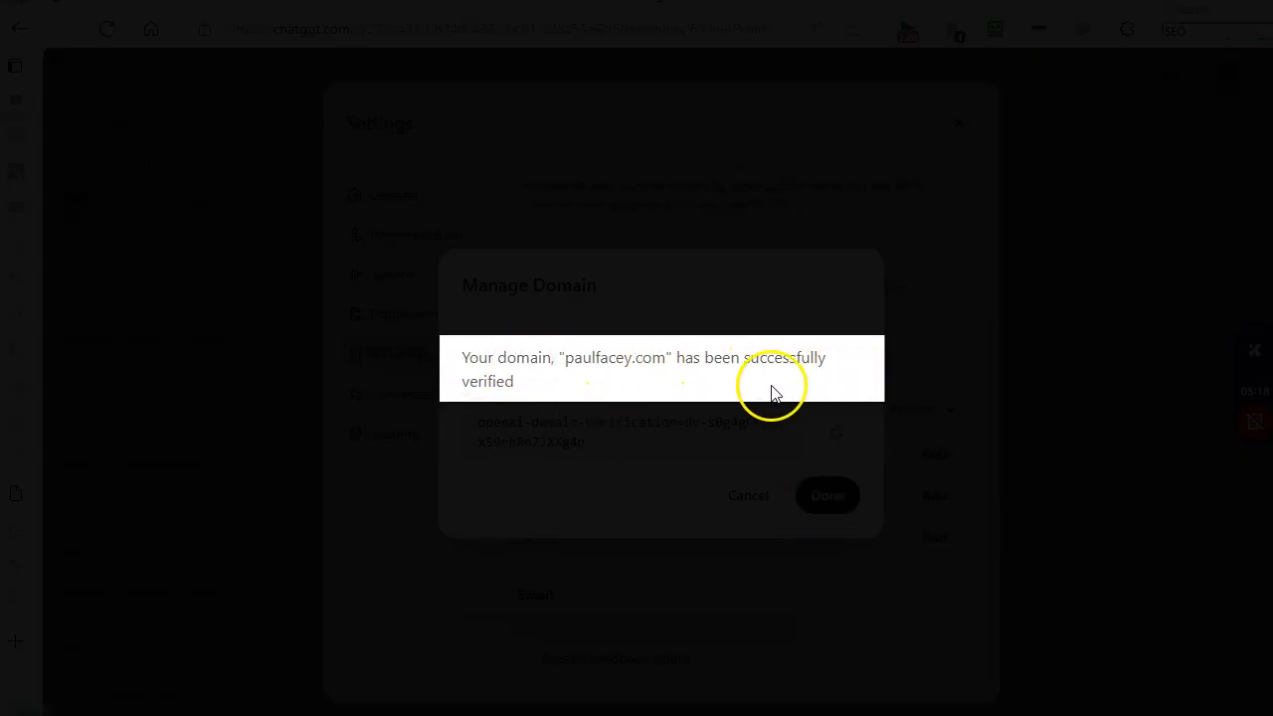
click(830, 505)
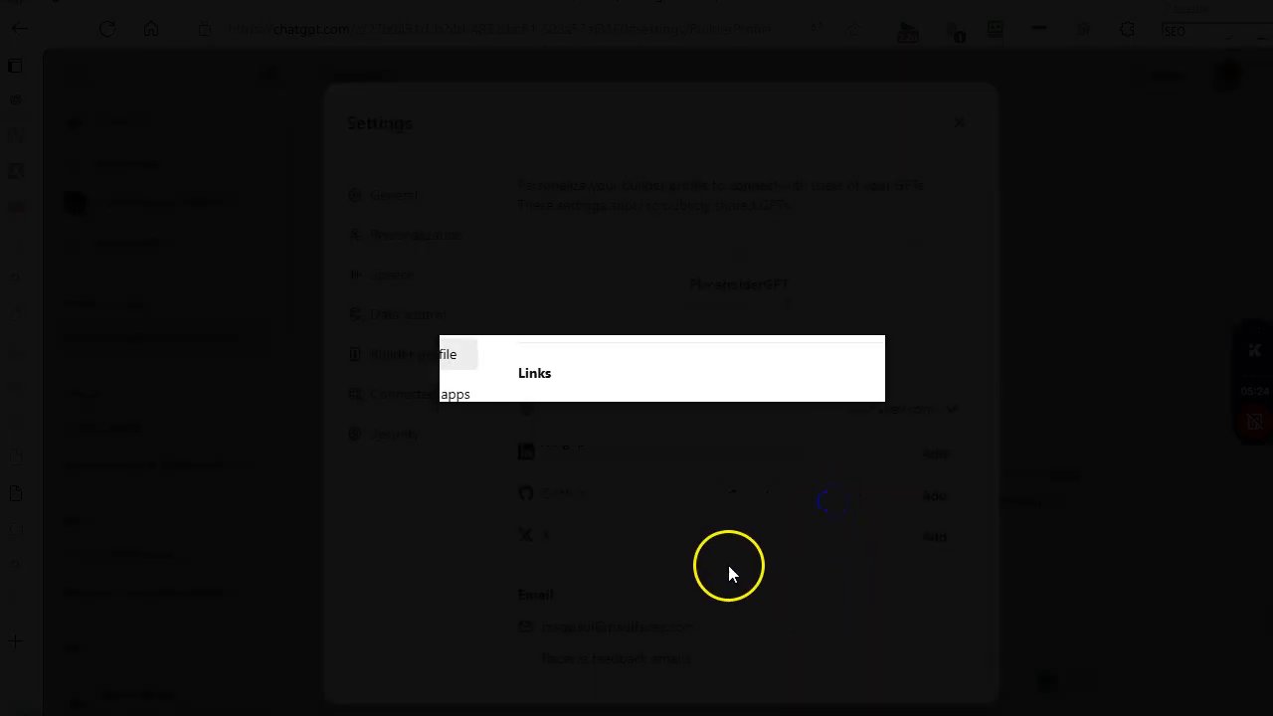